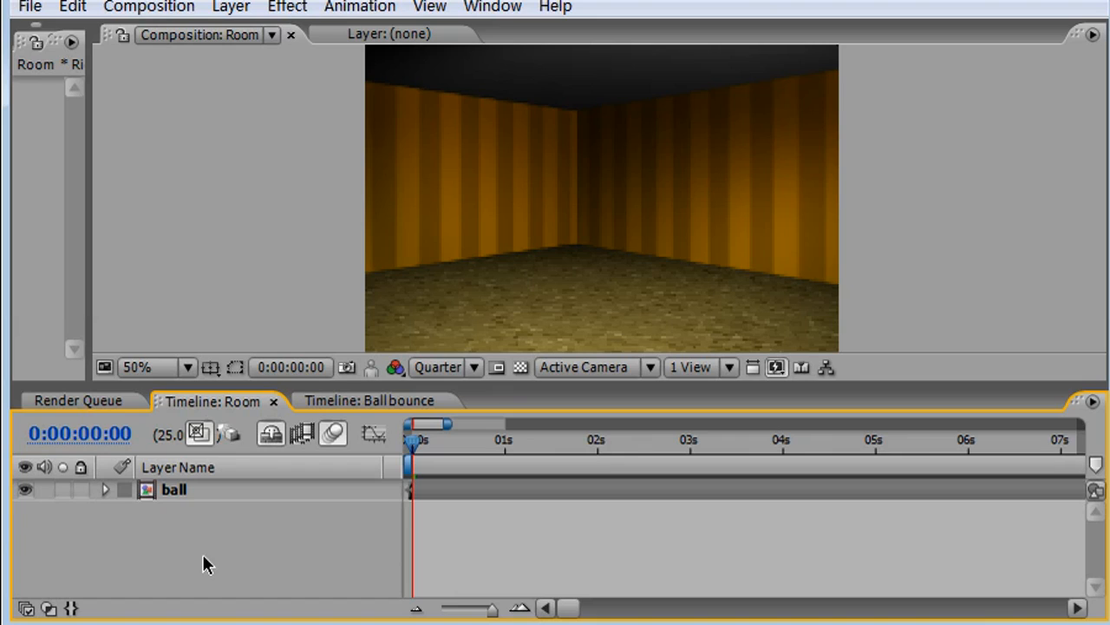
# Preview the Room composition, then reveal the shy layers to look through them and hide them again.
pyautogui.press('KP_0')
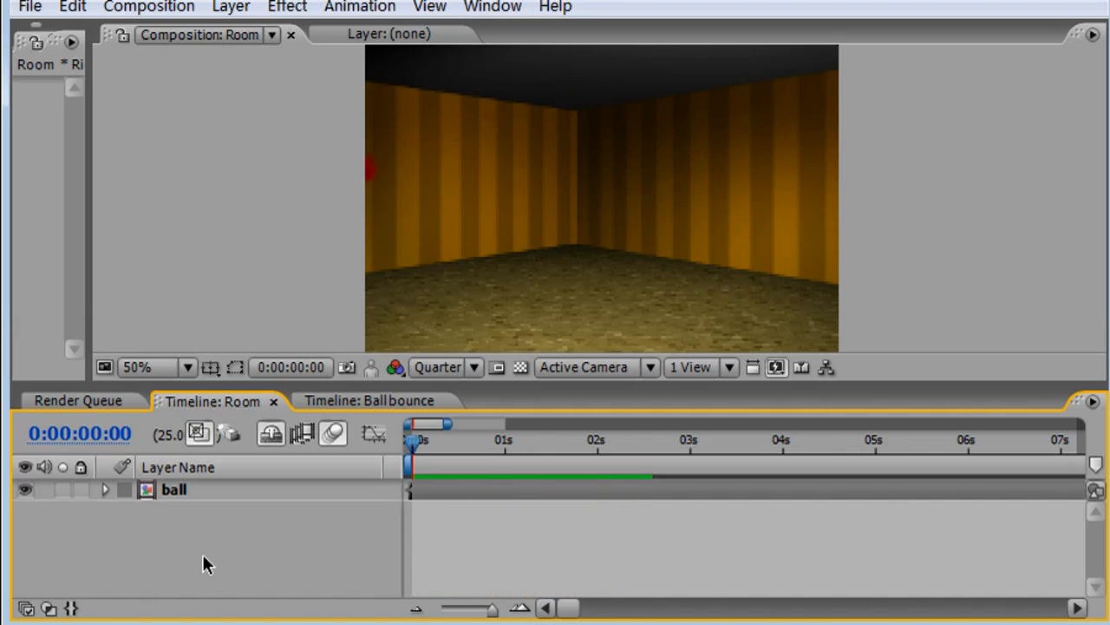
pyautogui.click(266, 436)
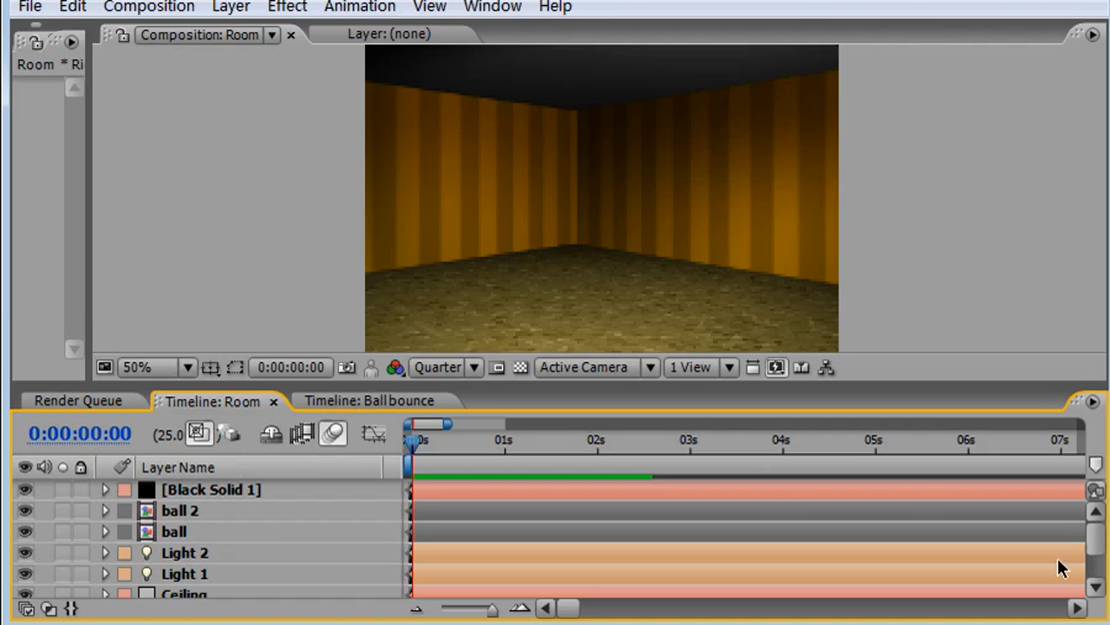
pyautogui.moveTo(1098, 531)
pyautogui.mouseDown()
pyautogui.moveTo(1099, 551)
pyautogui.moveTo(1092, 521)
pyautogui.mouseUp()
pyautogui.click(272, 433)
# Reveal the ball layer's Position keyframes and scrub through the start of the animation.
pyautogui.click(196, 506)
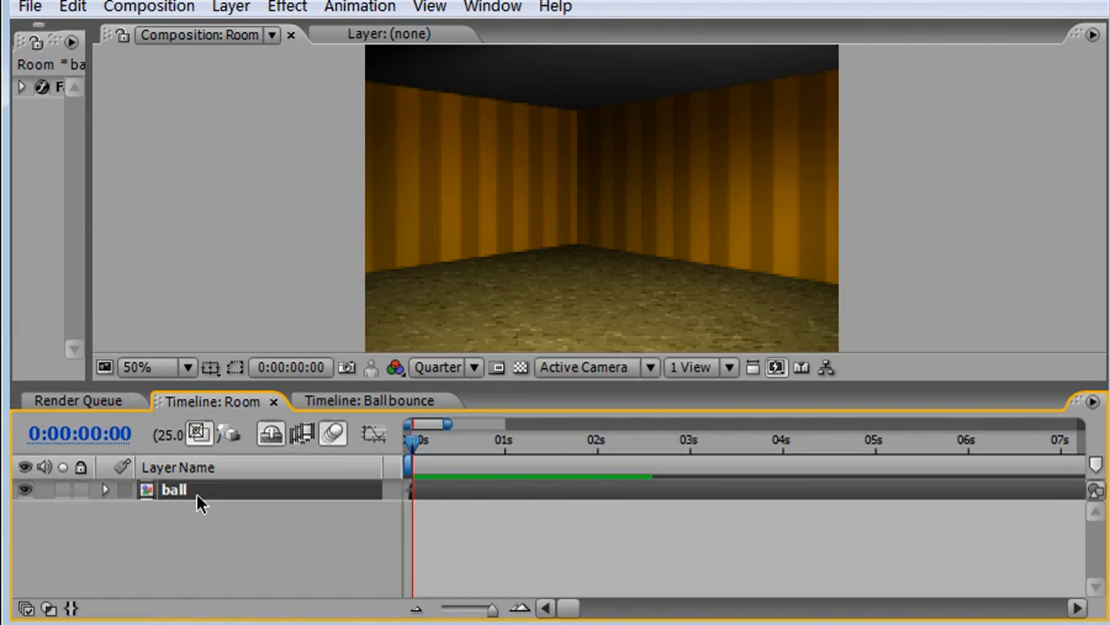
pyautogui.press('p')
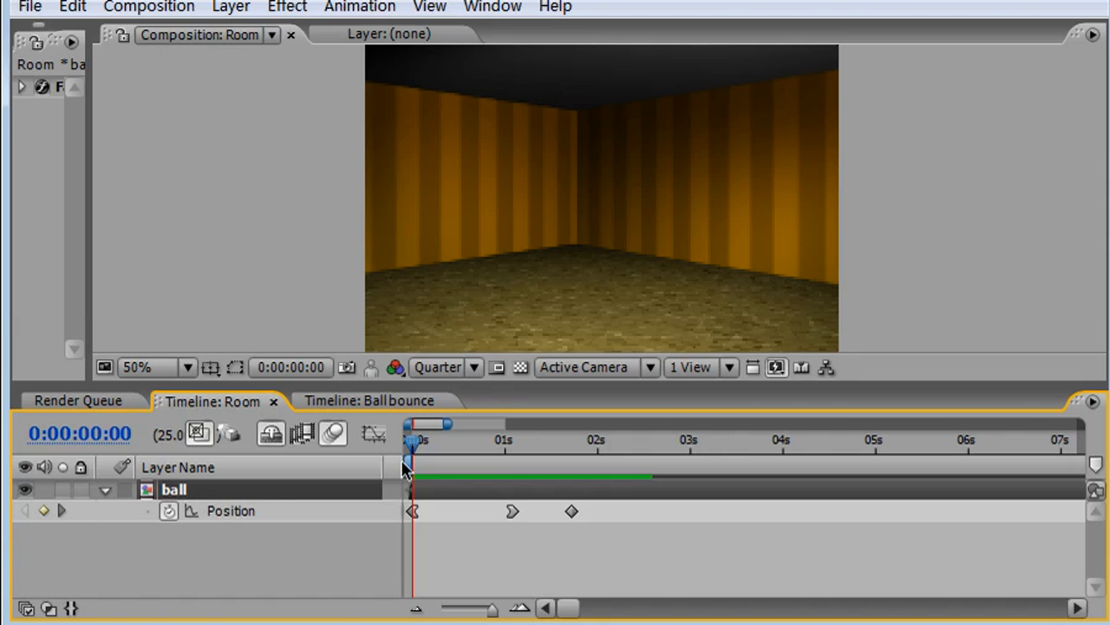
pyautogui.moveTo(408, 461); pyautogui.dragTo(377, 486)
pyautogui.moveTo(432, 440); pyautogui.dragTo(362, 491)
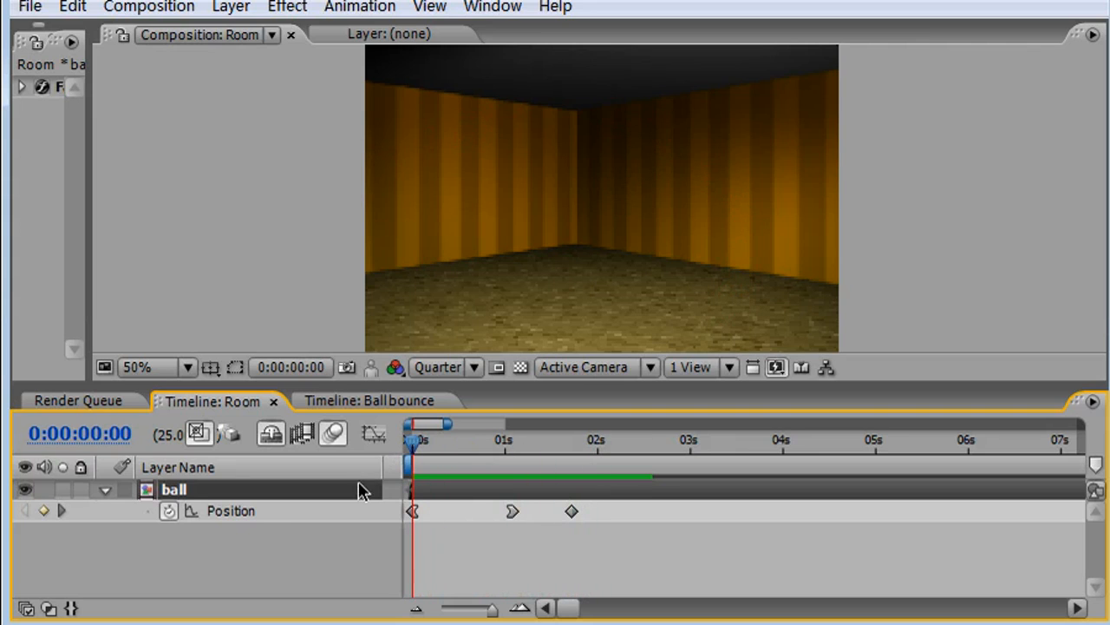
# Add the expression loopOut("cycle") to the ball layer's Position and preview the looping animation.
pyautogui.keyDown('alt'); pyautogui.click(170, 511); pyautogui.keyUp('alt')
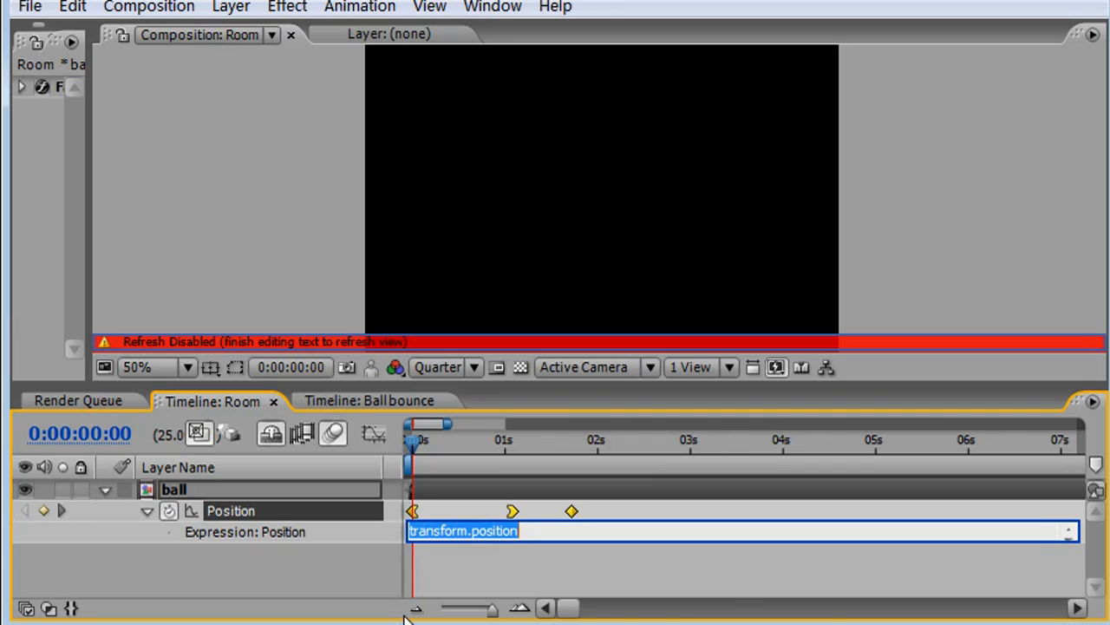
pyautogui.write('loopOut("cycle')
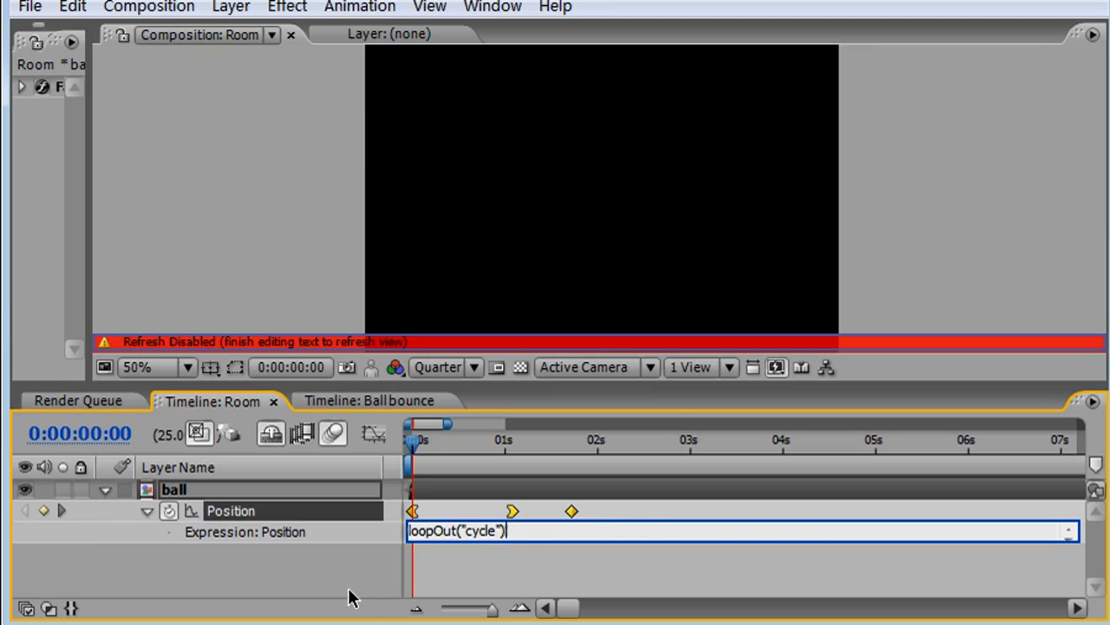
pyautogui.click(265, 573)
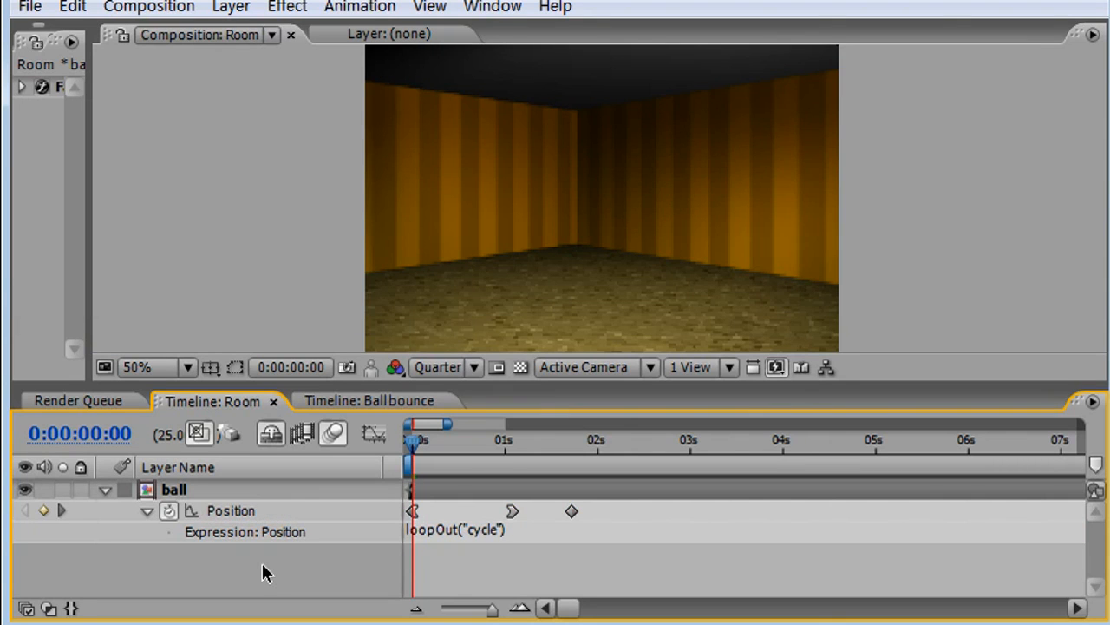
pyautogui.press('KP_0')
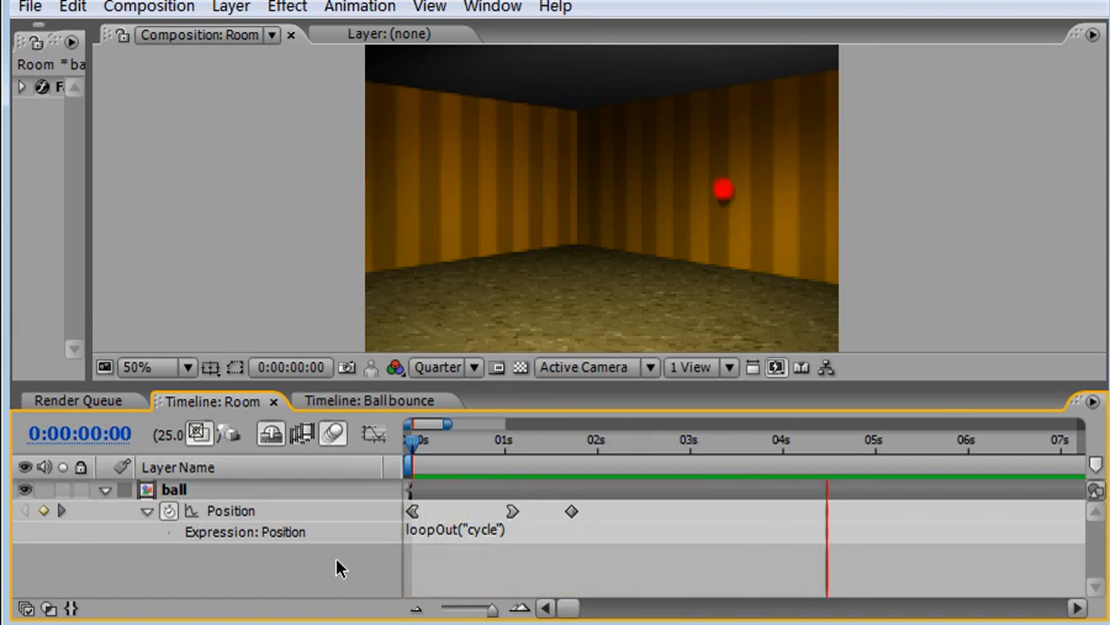
pyautogui.press('space')
# Shift the ball's three Position keyframes so that the first one sits at about 3 seconds, and scrub the start.
pyautogui.click(438, 528)
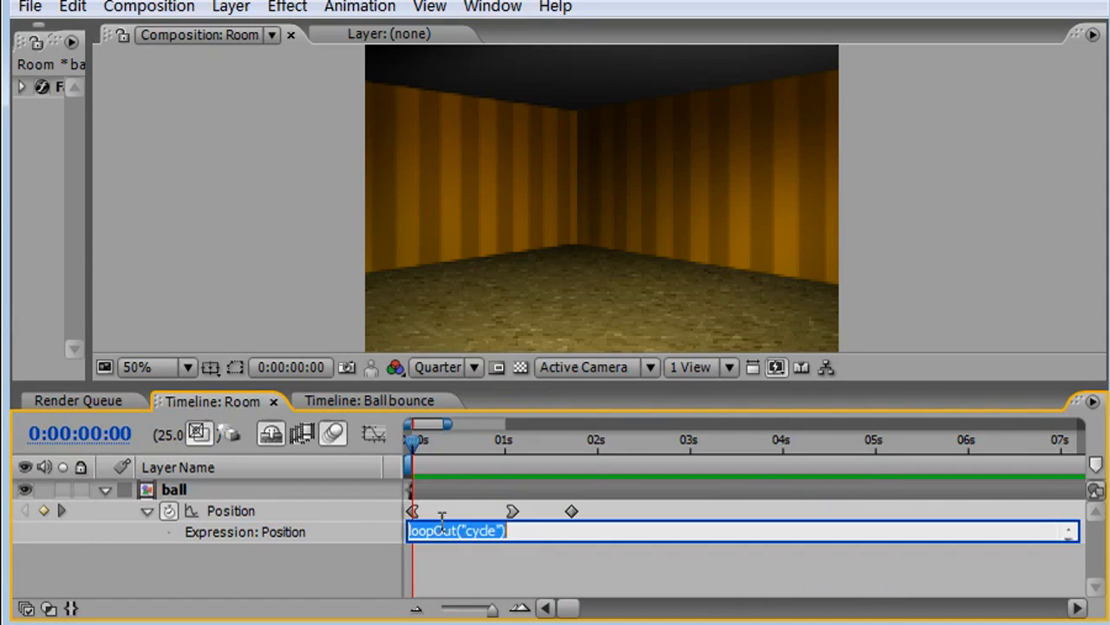
pyautogui.click(433, 533)
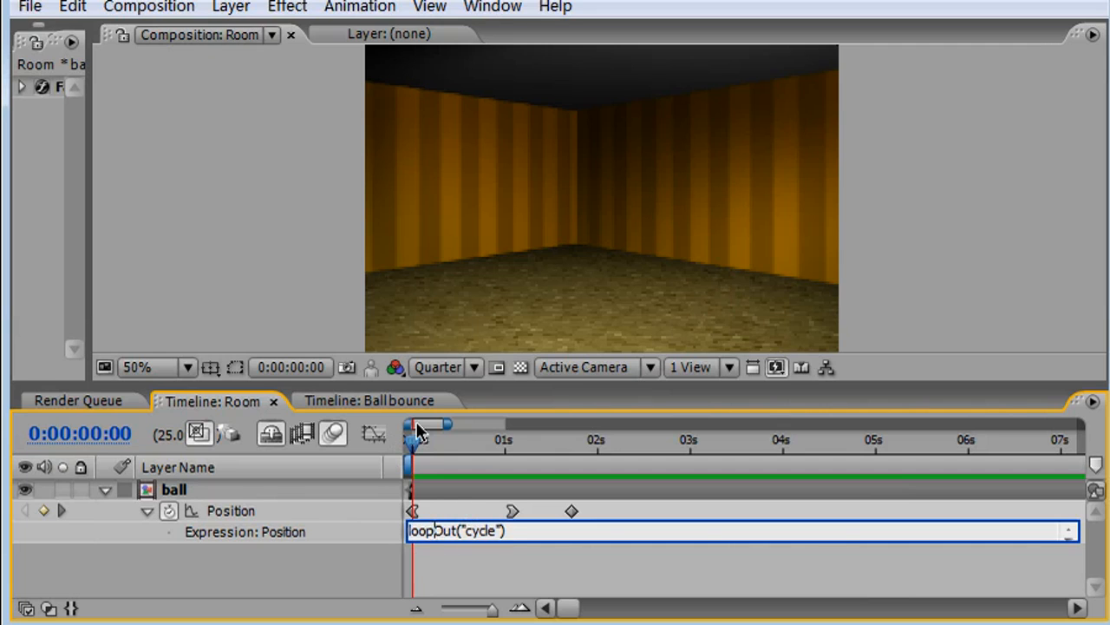
pyautogui.moveTo(422, 444); pyautogui.dragTo(395, 444)
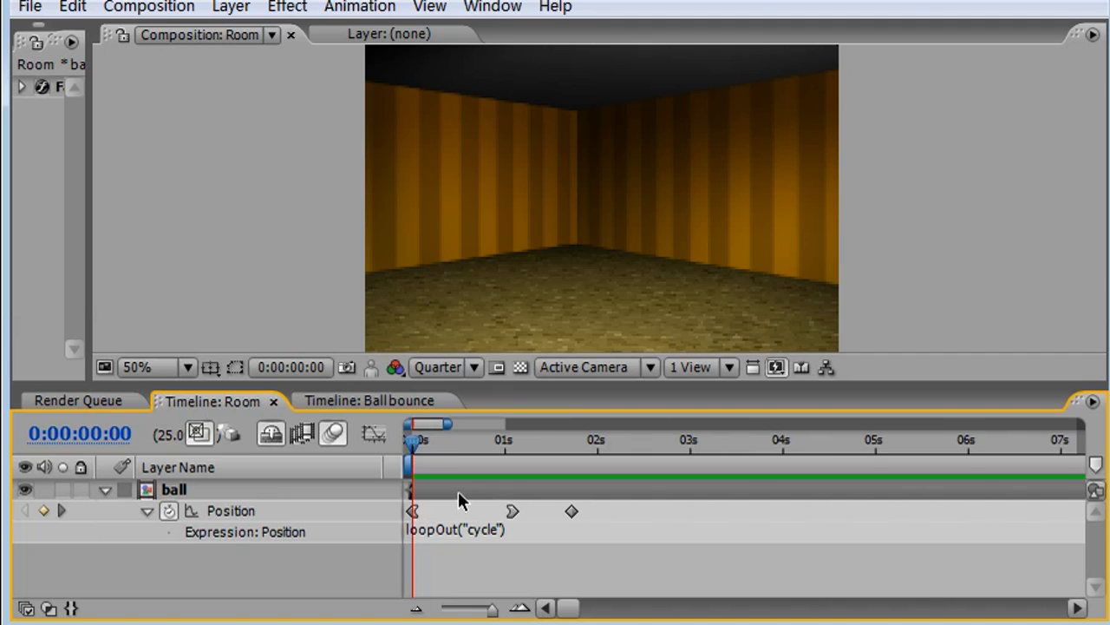
pyautogui.moveTo(597, 512); pyautogui.dragTo(697, 499)
pyautogui.moveTo(420, 442); pyautogui.dragTo(359, 565)
# Change the ball's Position expression to loopIn("cycle") and preview the animation.
pyautogui.click(450, 531)
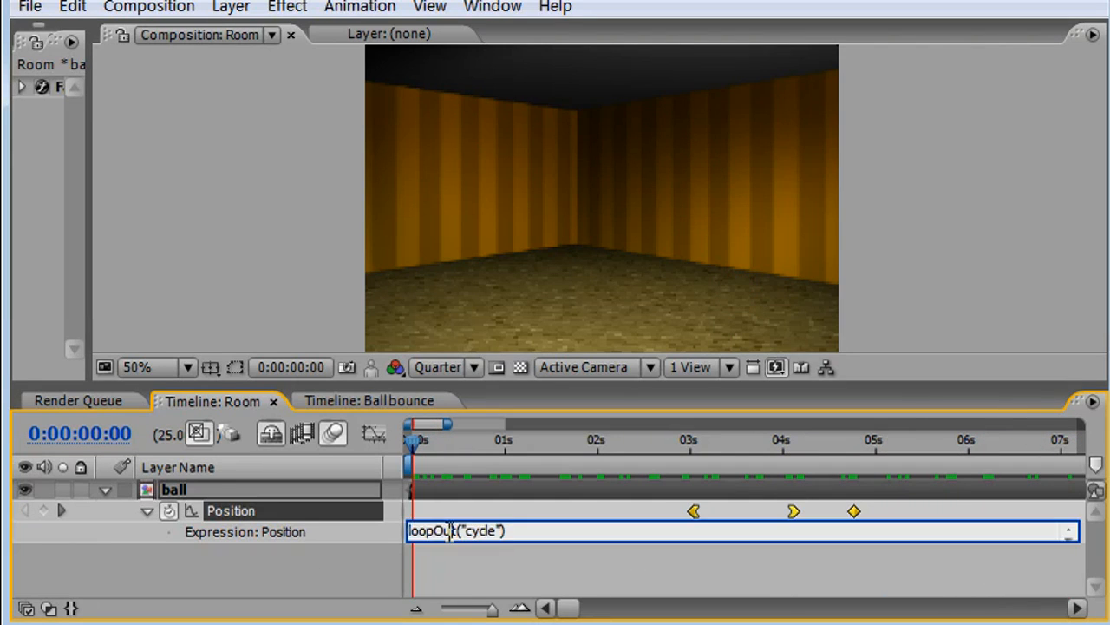
pyautogui.press('BackSpace')
pyautogui.press('BackSpace')
pyautogui.press('BackSpace')
pyautogui.write('In')
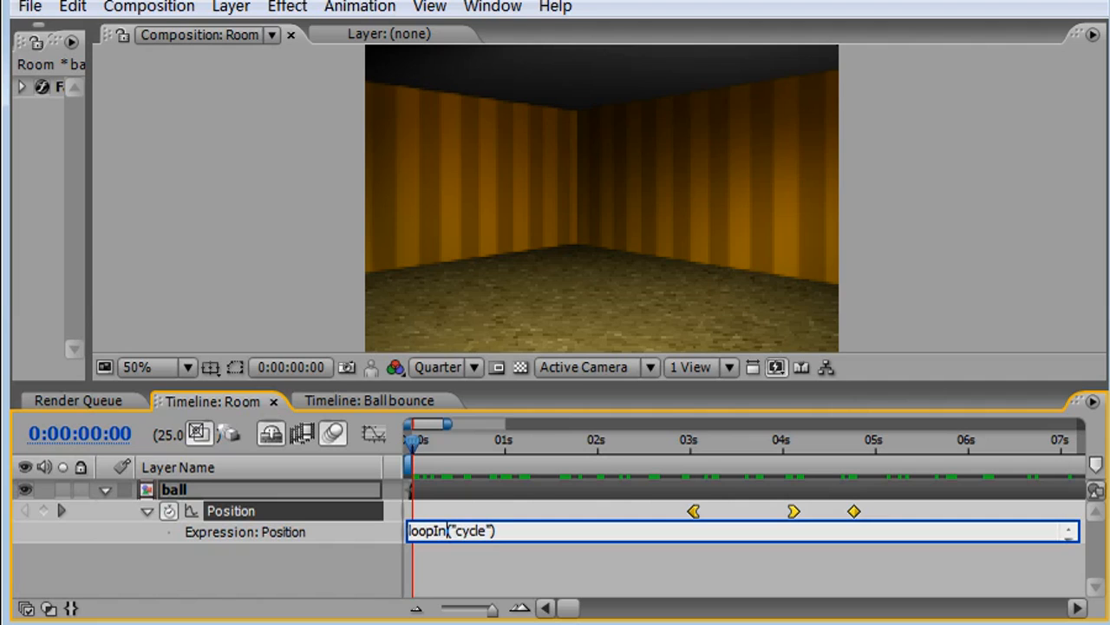
pyautogui.click(296, 581)
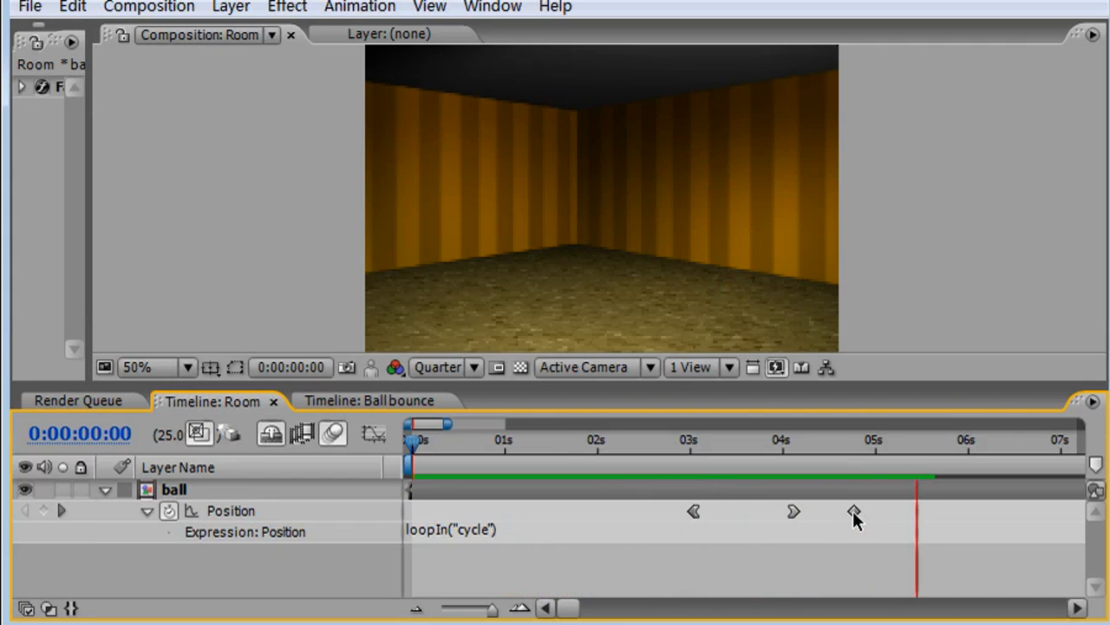
pyautogui.press('space')
pyautogui.press('KP_0')
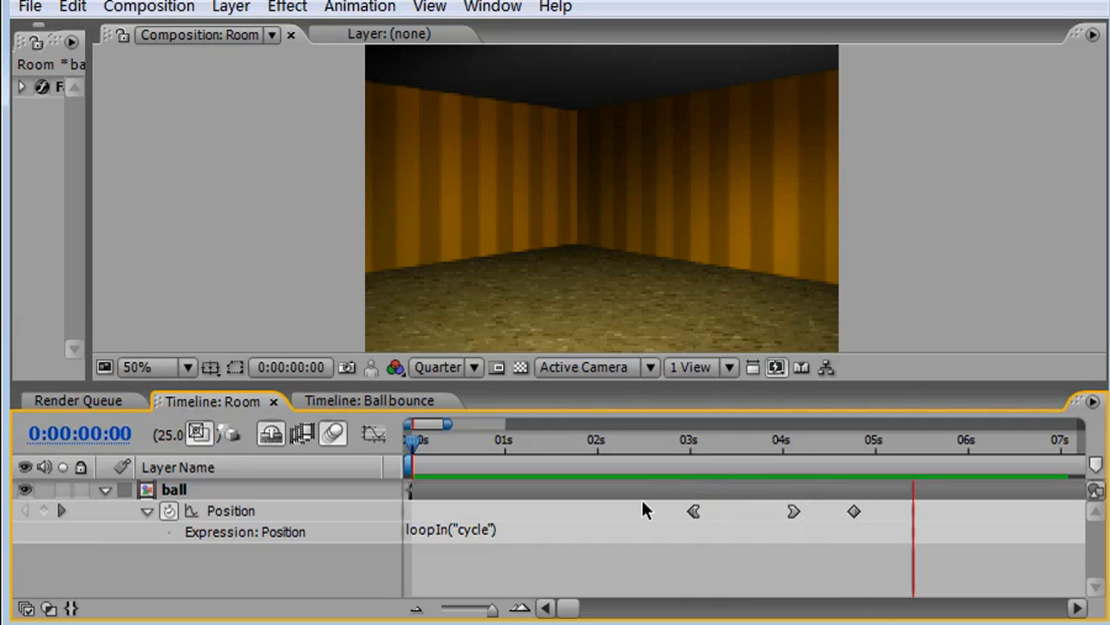
pyautogui.moveTo(456, 441); pyautogui.dragTo(356, 469)
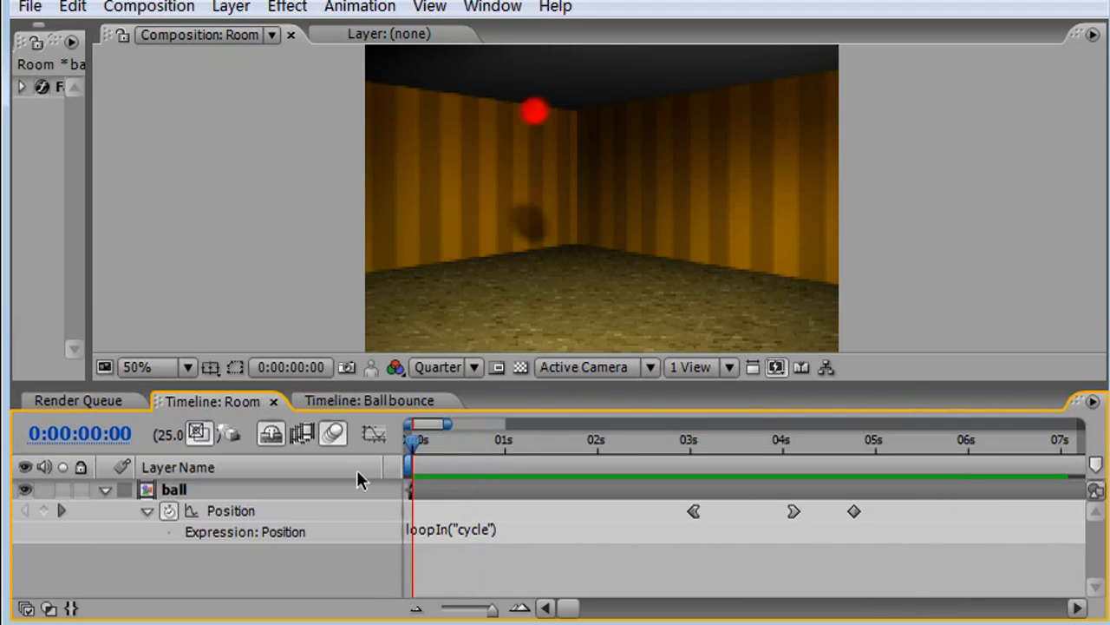
# Change the loop type in the ball's Position expression to give loopIn("pingpong"), and preview the animation.
pyautogui.click(469, 531)
pyautogui.click(479, 531)
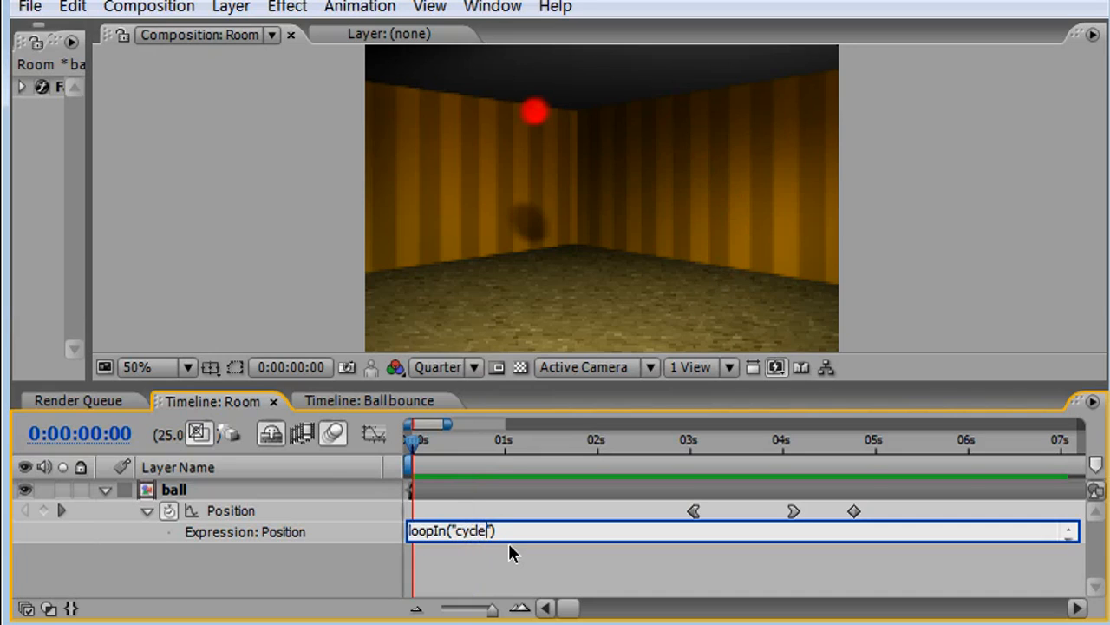
pyautogui.press('BackSpace')
pyautogui.press('BackSpace')
pyautogui.press('BackSpace')
pyautogui.press('BackSpace')
pyautogui.click(321, 590)
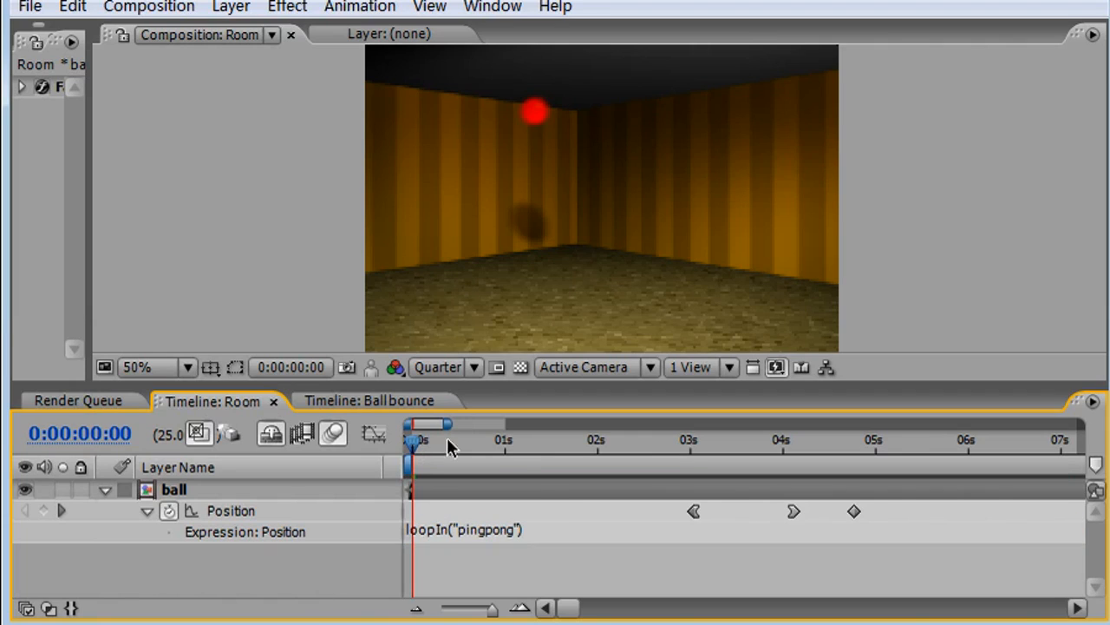
pyautogui.press('KP_0')
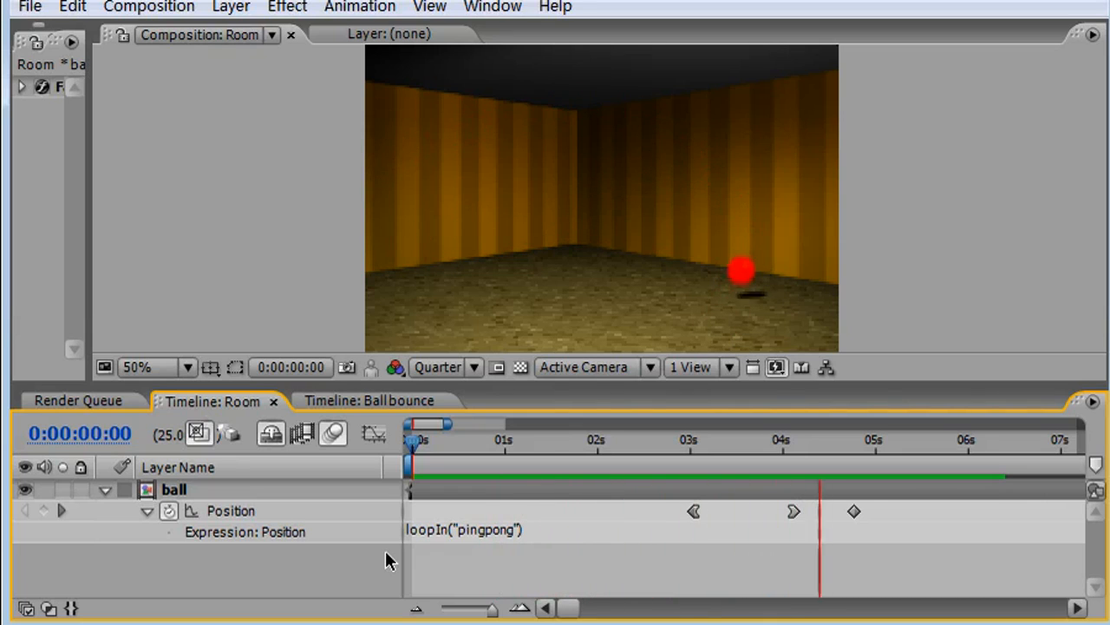
# Change the ball's Position expression to loopOut("pingpong").
pyautogui.click(435, 526)
pyautogui.click(442, 530)
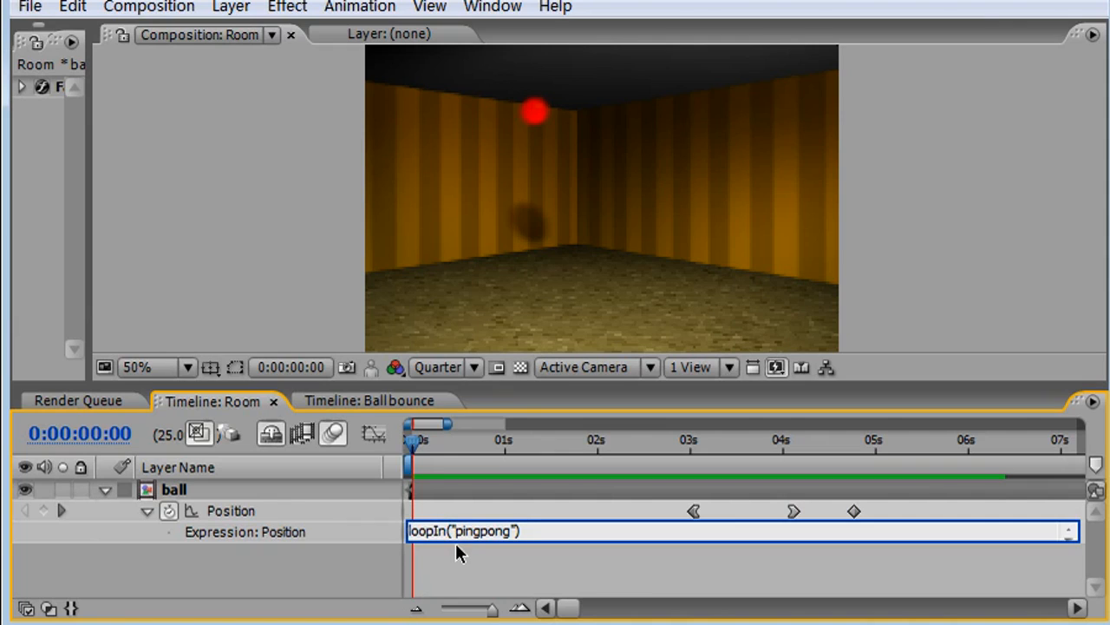
pyautogui.press('BackSpace')
pyautogui.write('Out')
pyautogui.click(820, 532)
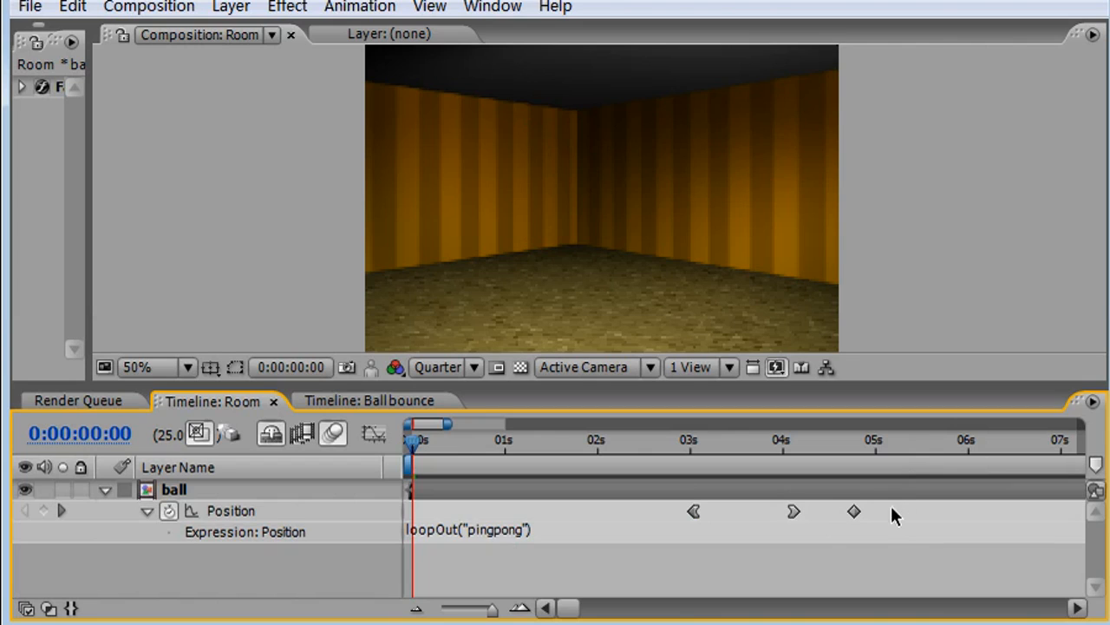
# Move the three Position keyframes back so the first sits at 0 seconds, then preview and scrub the animation.
pyautogui.moveTo(886, 505); pyautogui.dragTo(425, 516)
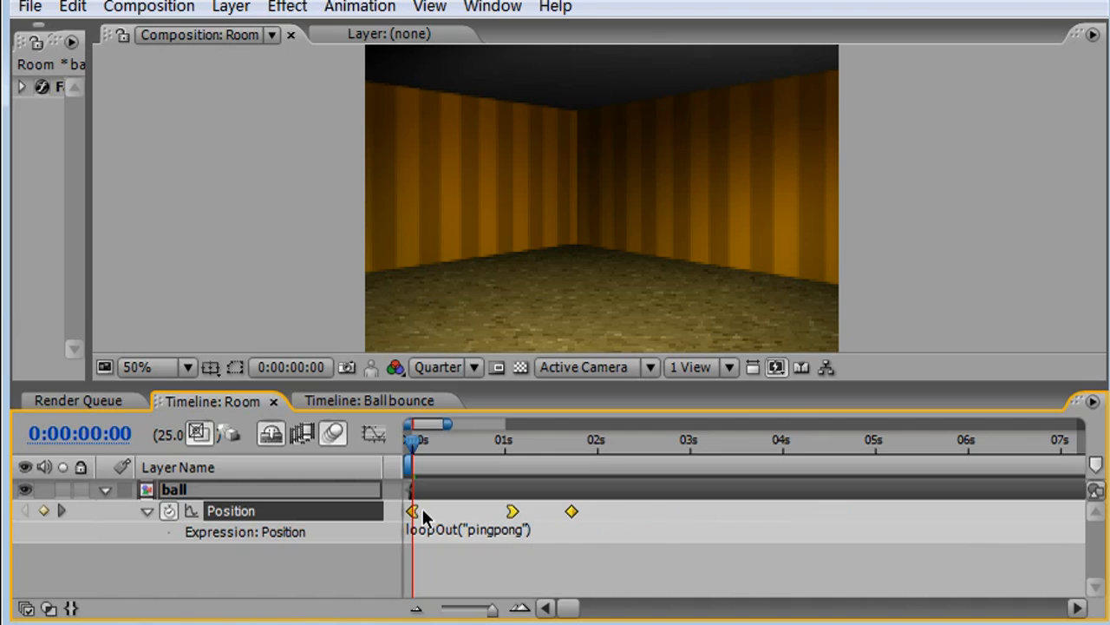
pyautogui.click(343, 580)
pyautogui.press('KP_0')
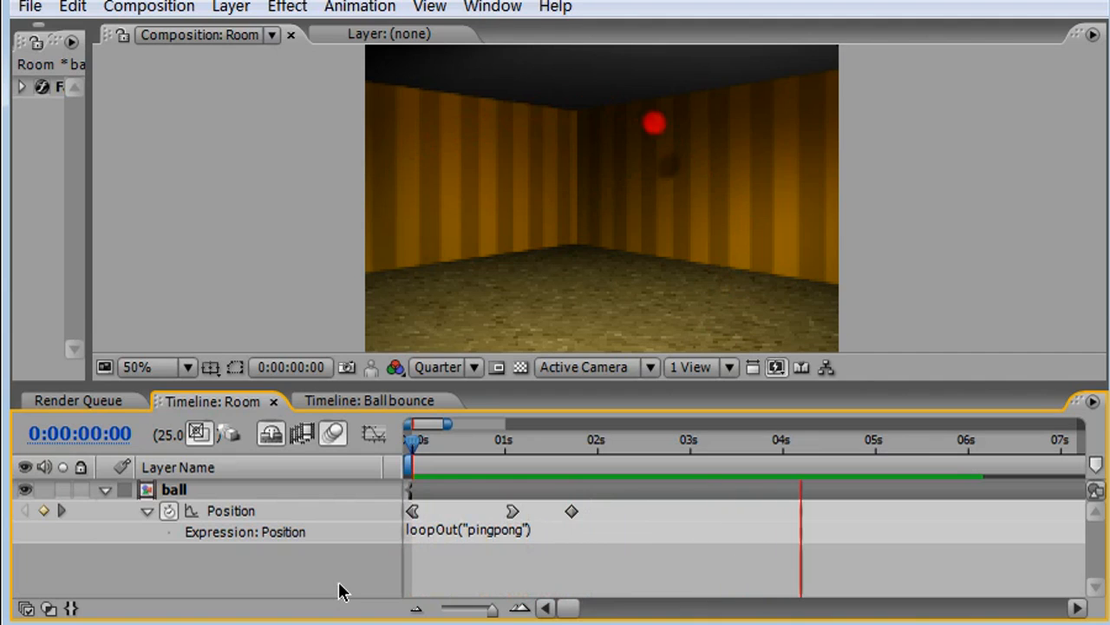
pyautogui.press('space')
pyautogui.moveTo(422, 457); pyautogui.dragTo(529, 427)
pyautogui.click(483, 528)
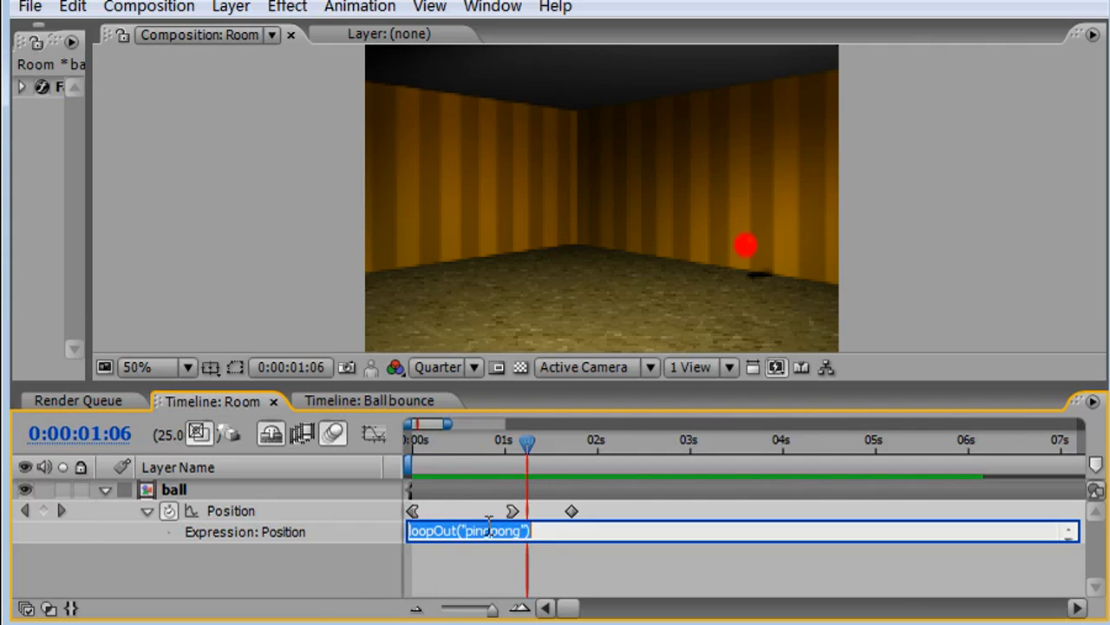
pyautogui.click(527, 530)
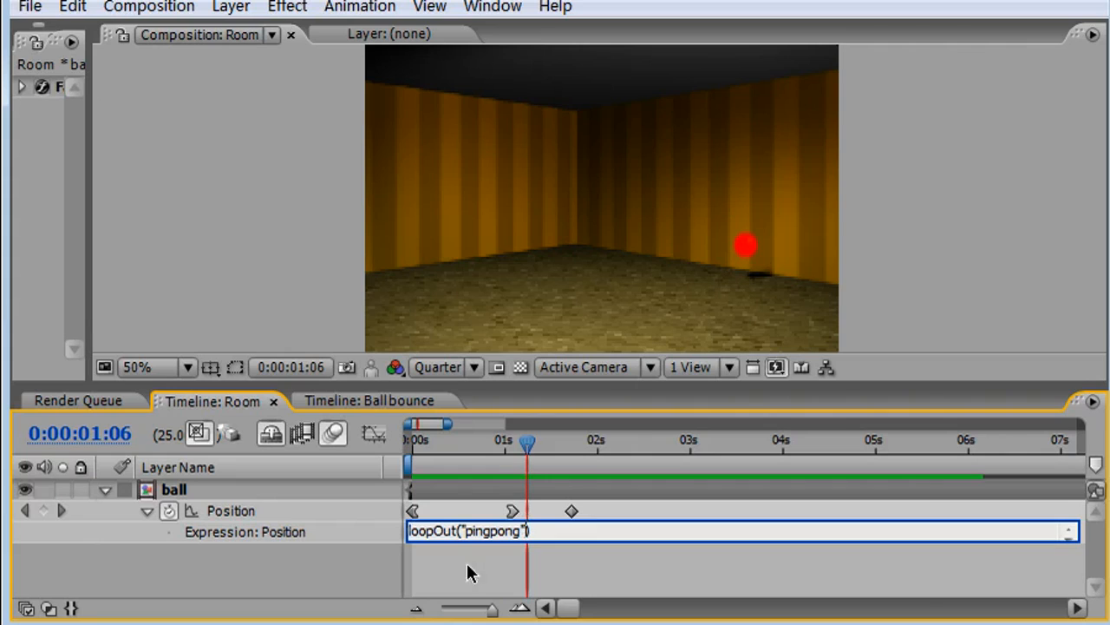
pyautogui.click(527, 542)
pyautogui.press(',')
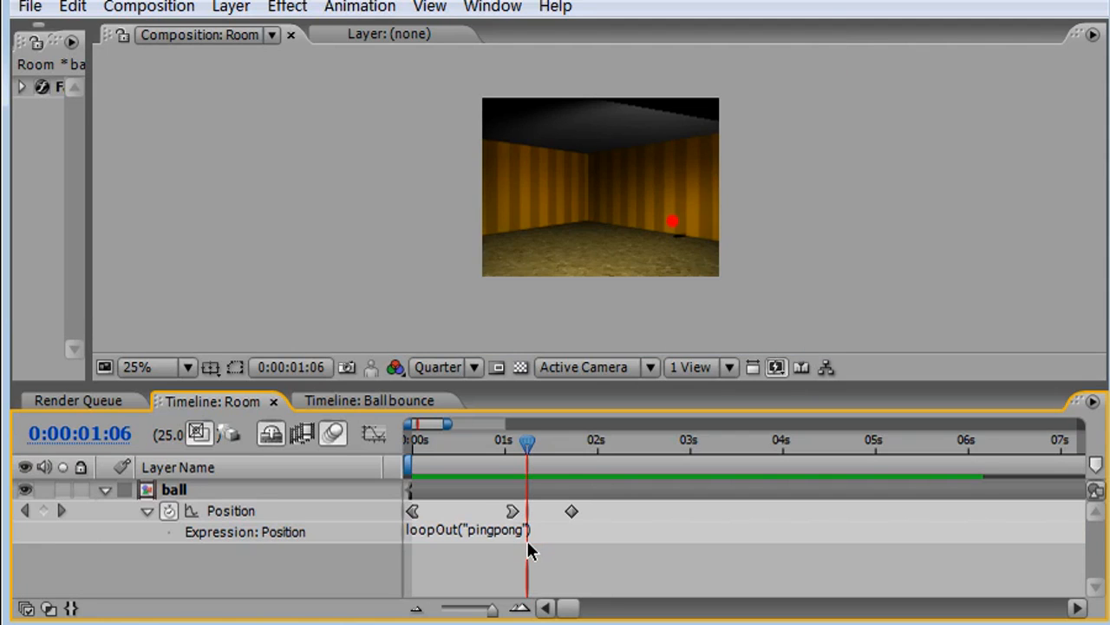
pyautogui.press('.')
# Add the argument 1 so the Position expression reads loopOut("pingpong",1), and preview from the first frame.
pyautogui.click(526, 532)
pyautogui.click(525, 530)
pyautogui.write(', 1')
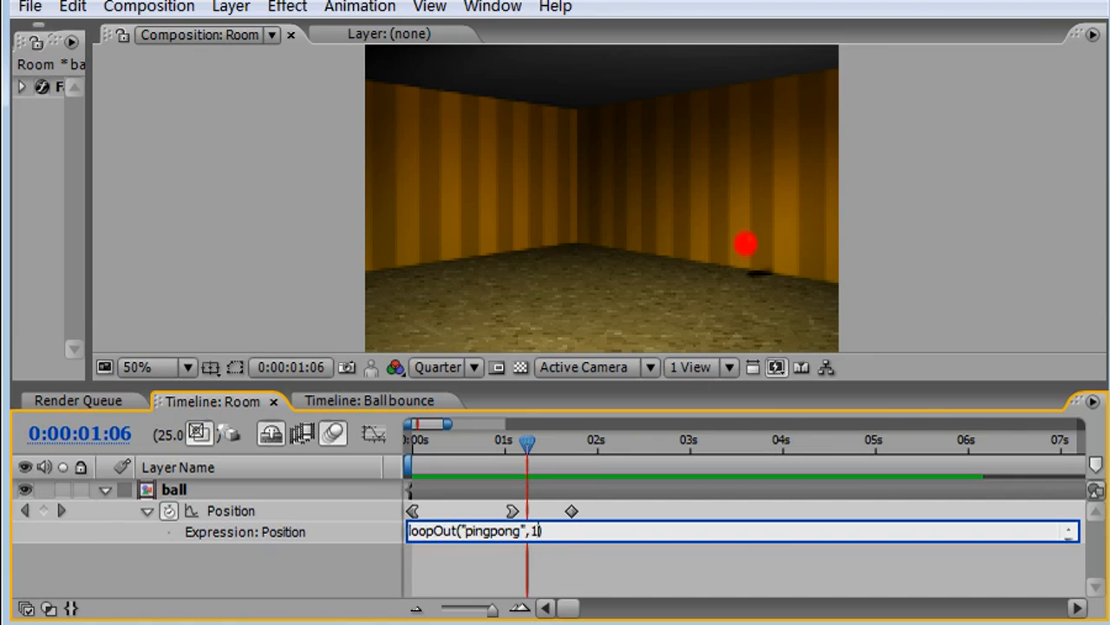
pyautogui.click(360, 573)
pyautogui.moveTo(447, 440); pyautogui.dragTo(410, 443)
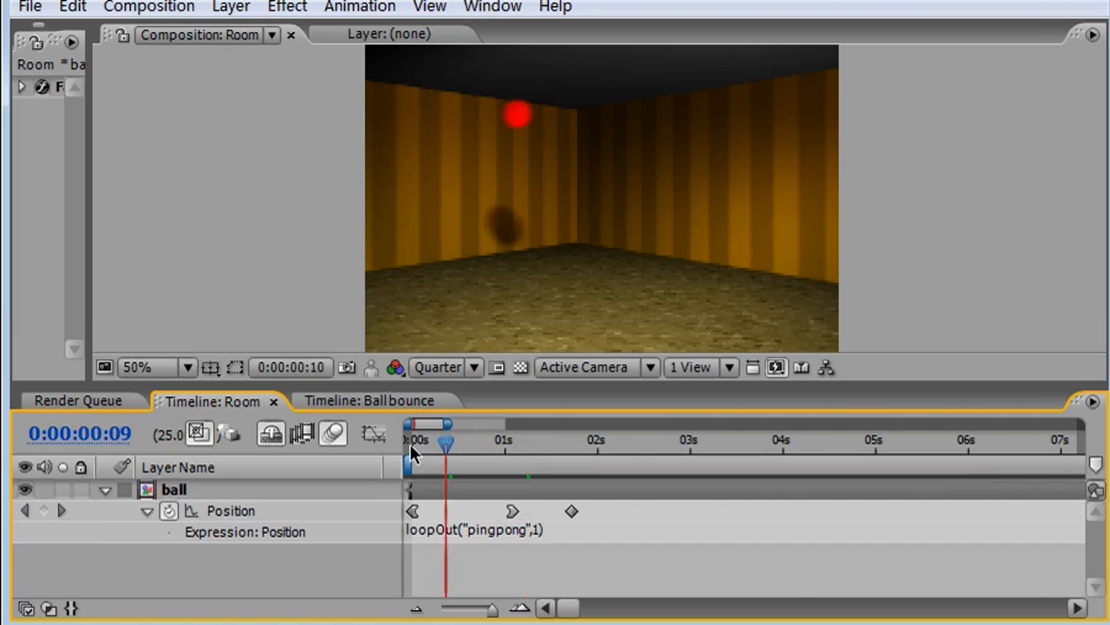
pyautogui.press('KP_0')
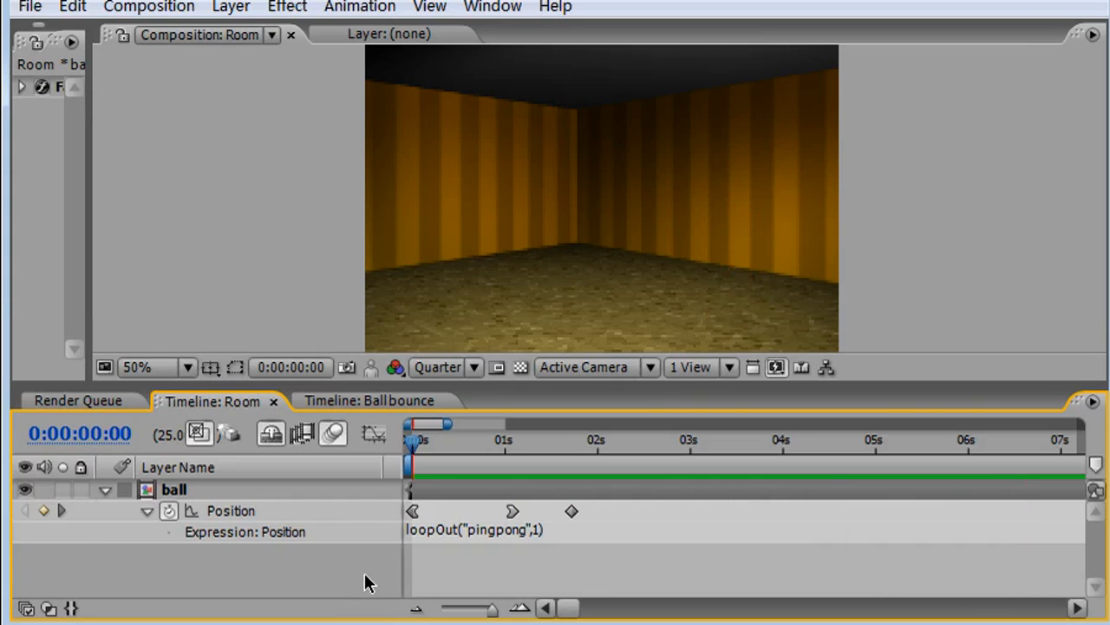
# Set the expression's second argument to 2, giving loopOut("pingpong",2), and preview the animation.
pyautogui.click(535, 531)
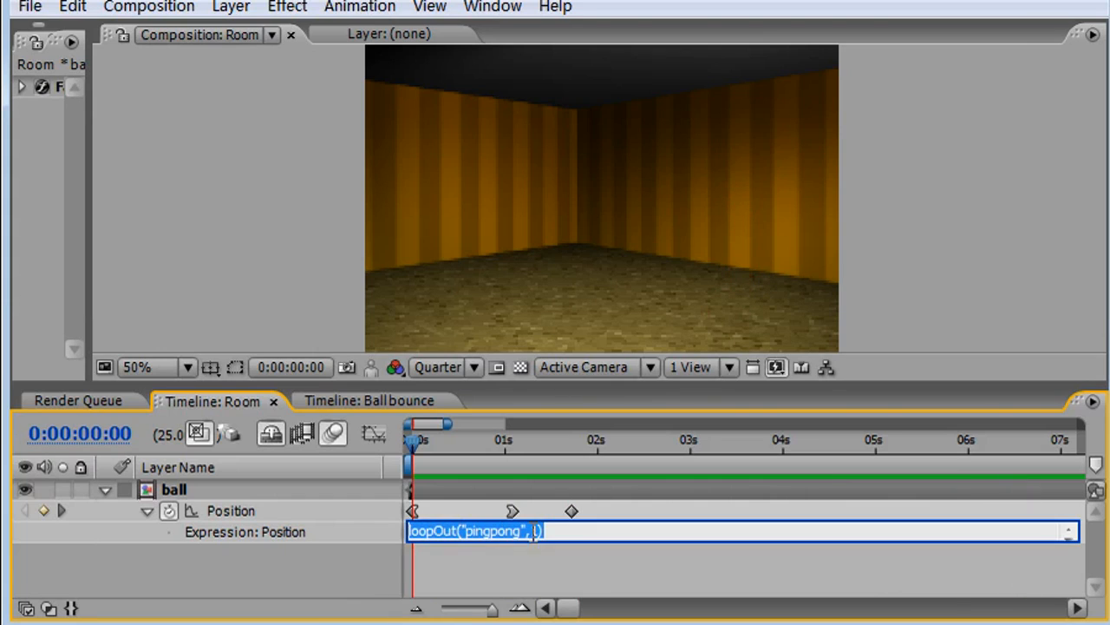
pyautogui.click(536, 530)
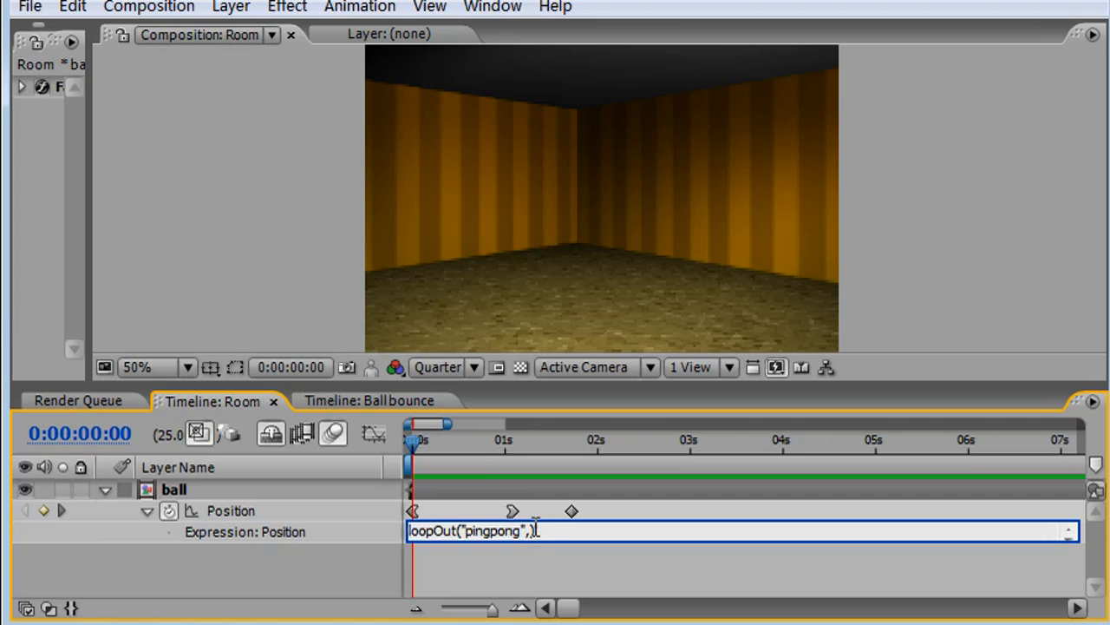
pyautogui.click(363, 576)
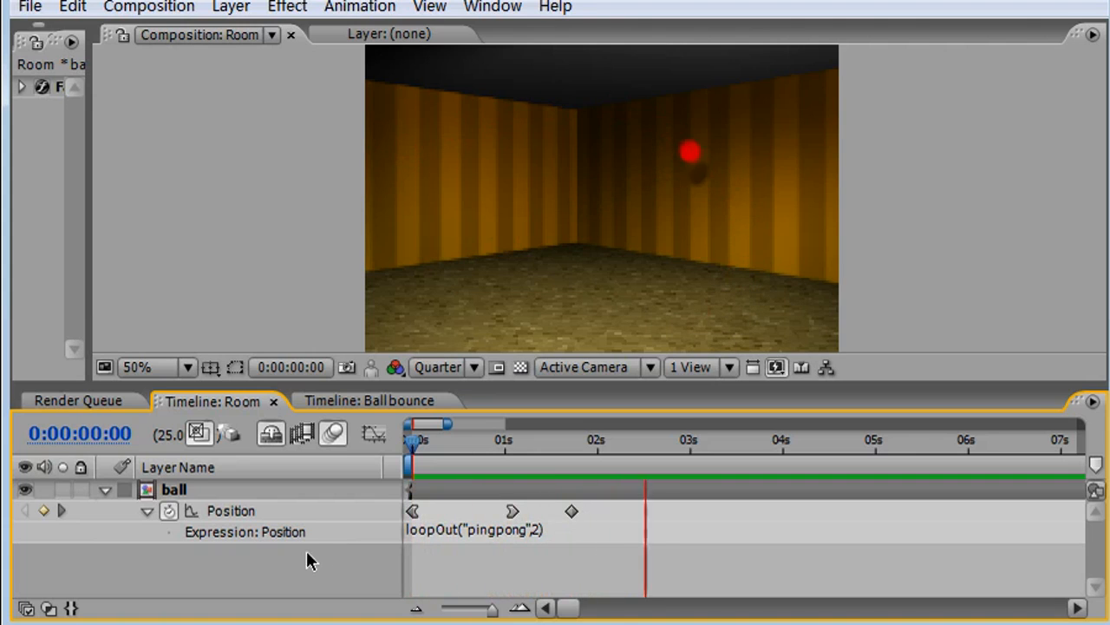
# Select the ball's last two Position keyframes and scrub through the start of the animation.
pyautogui.moveTo(595, 510); pyautogui.dragTo(451, 521)
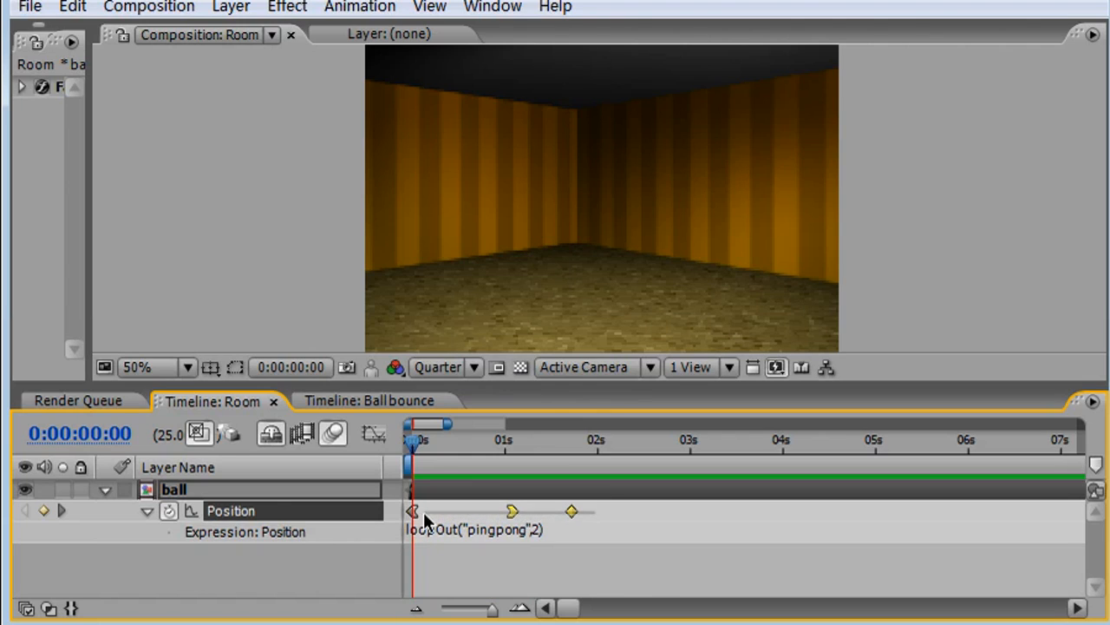
pyautogui.moveTo(434, 453); pyautogui.dragTo(458, 454)
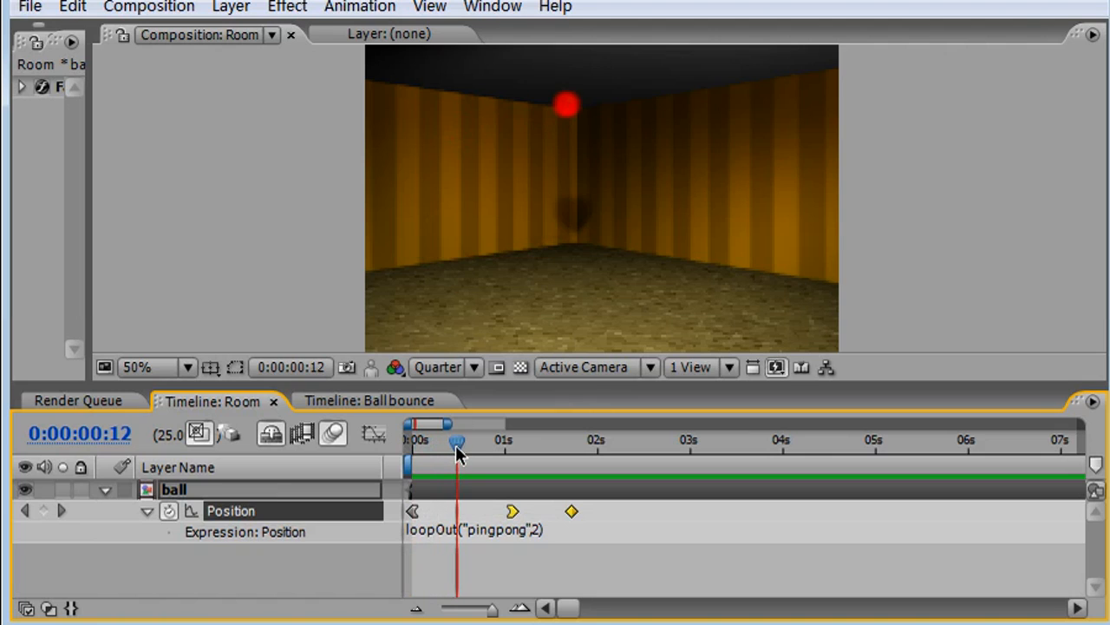
pyautogui.click(572, 117)
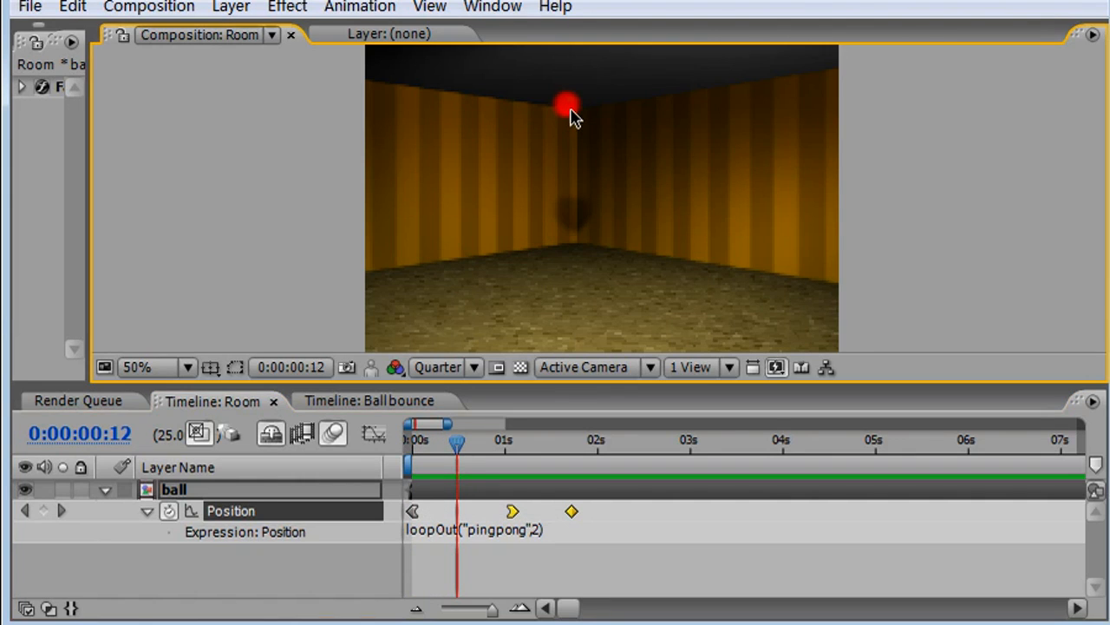
pyautogui.click(169, 499)
pyautogui.press('u')
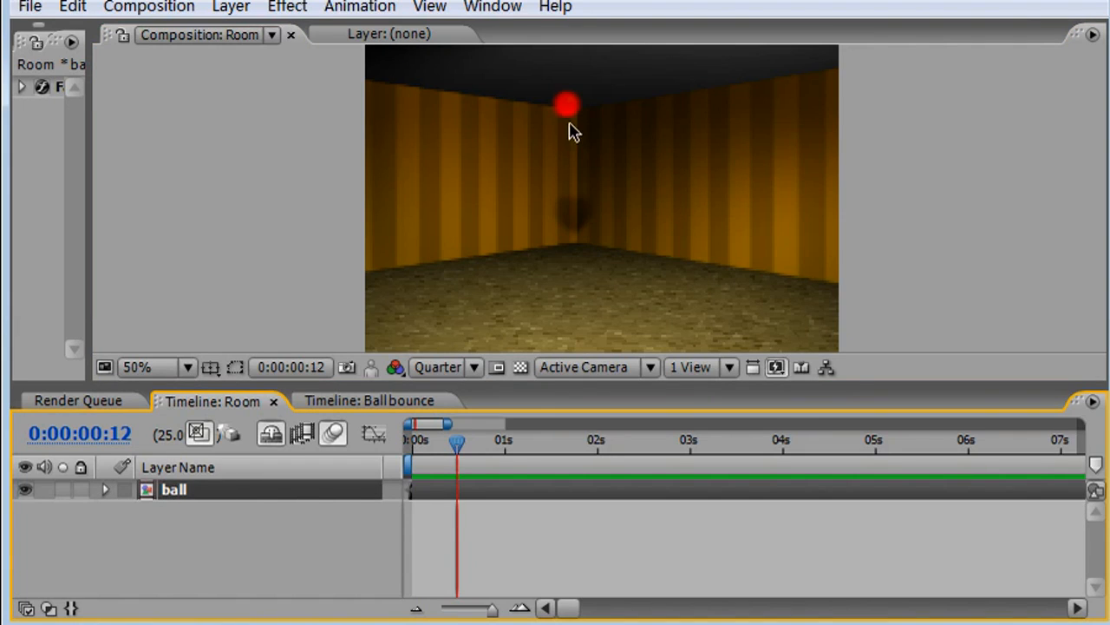
pyautogui.moveTo(568, 119); pyautogui.dragTo(569, 155)
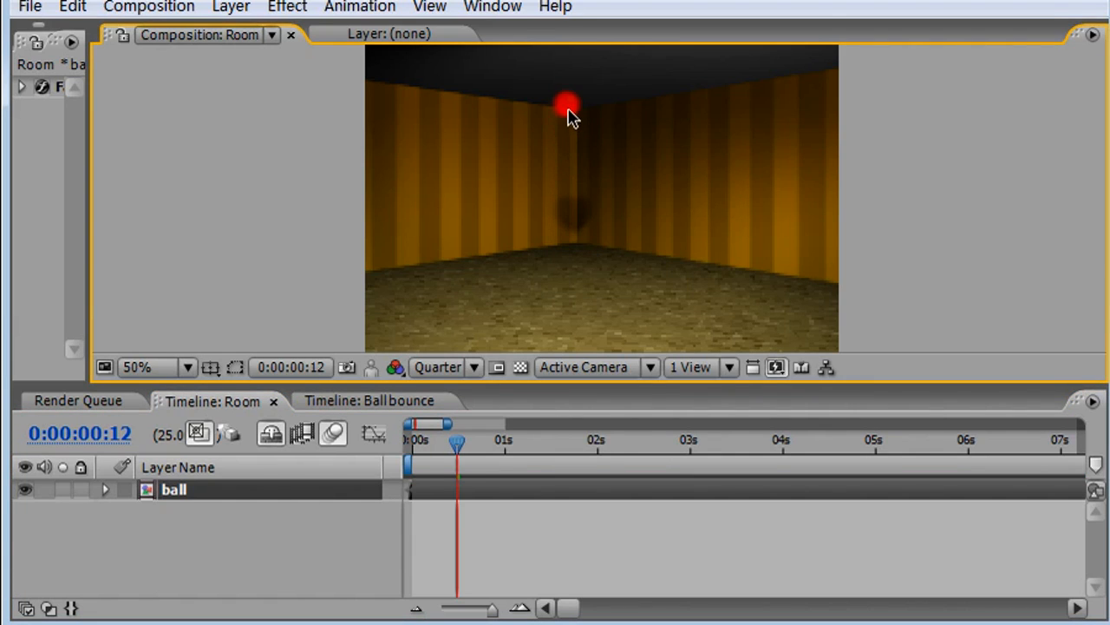
pyautogui.doubleClick(568, 107)
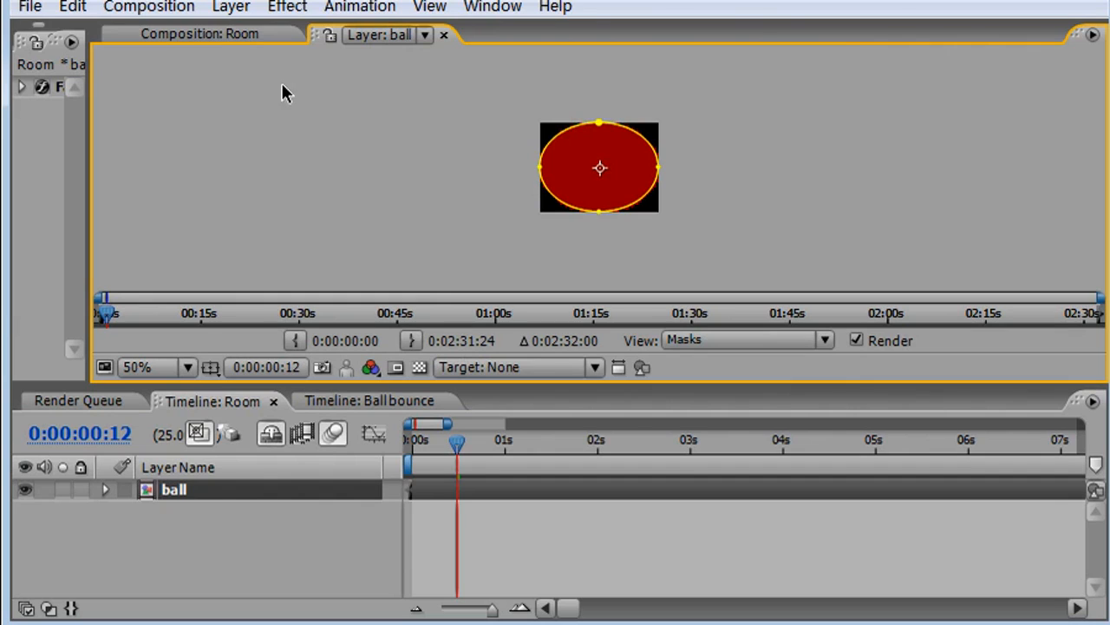
pyautogui.click(243, 33)
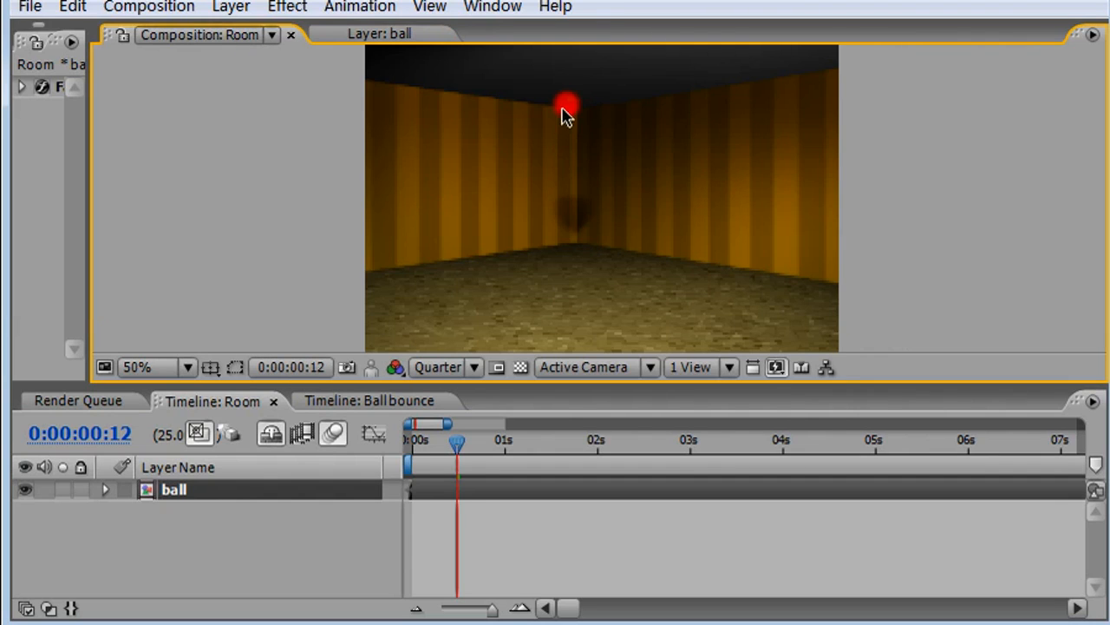
# Lower the ball to about mid-height in the room's corner at 0:00:00:12, reveal its keyframes and preview the animation.
pyautogui.moveTo(573, 163); pyautogui.dragTo(577, 195)
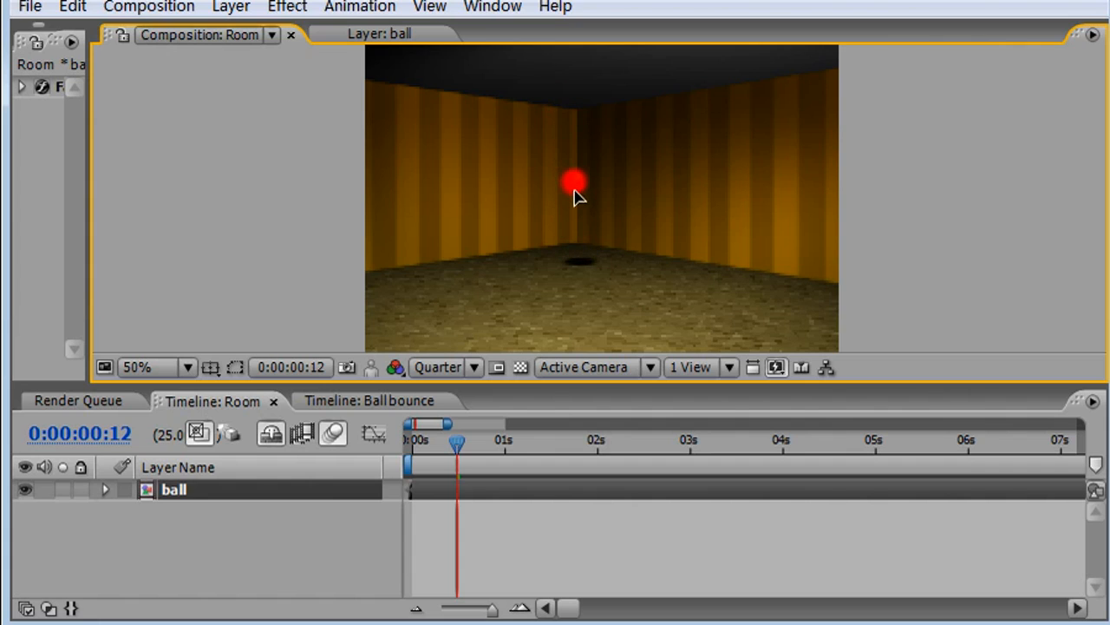
pyautogui.click(569, 192)
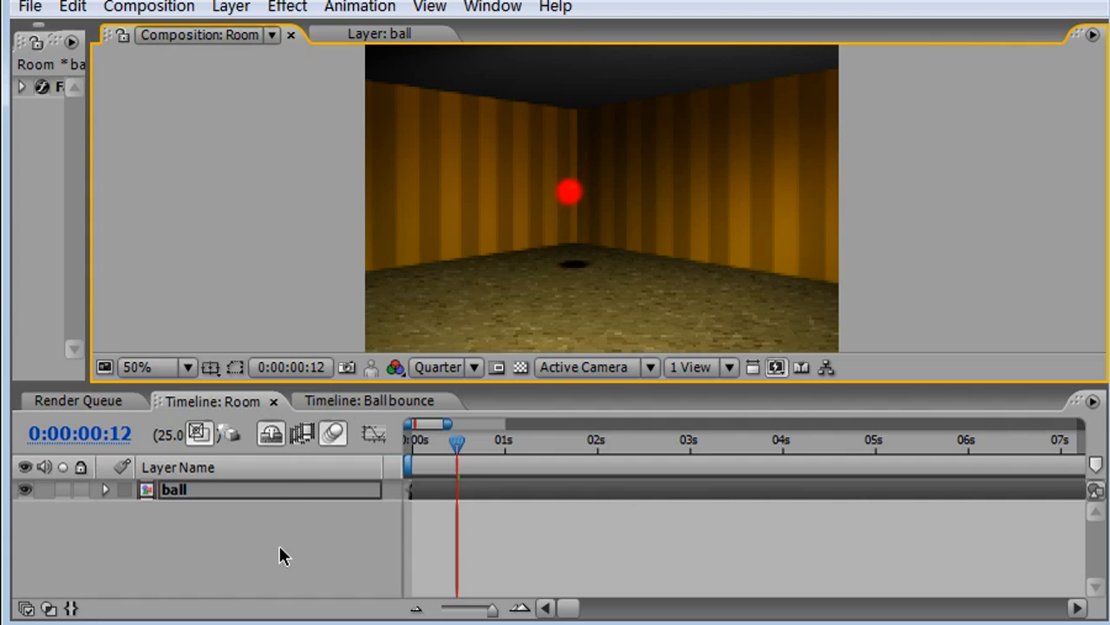
pyautogui.click(283, 554)
pyautogui.click(244, 491)
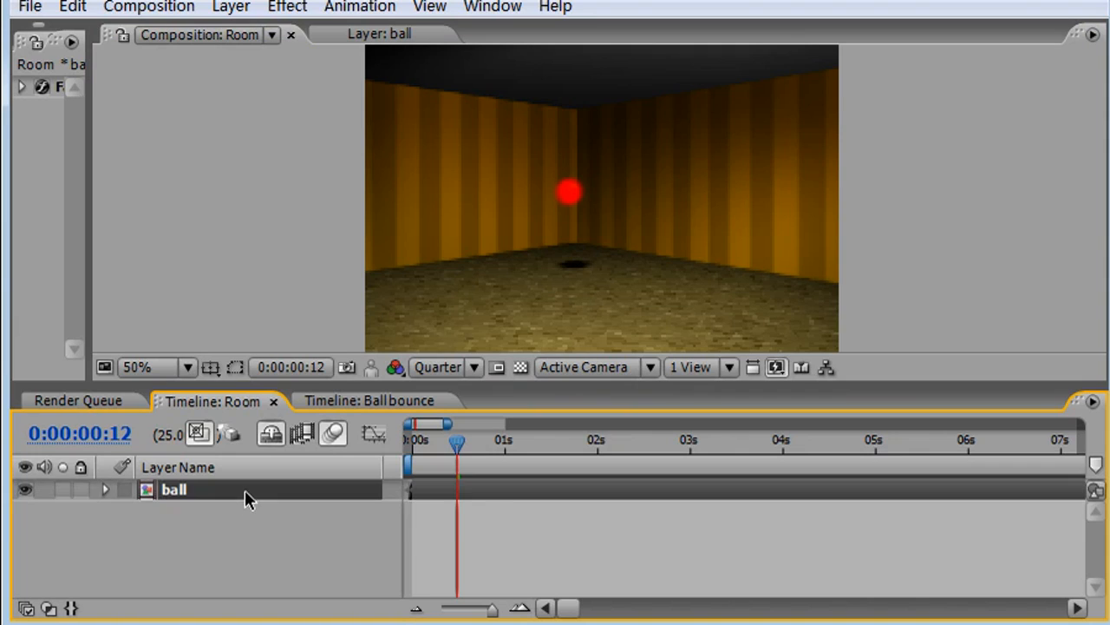
pyautogui.press('u')
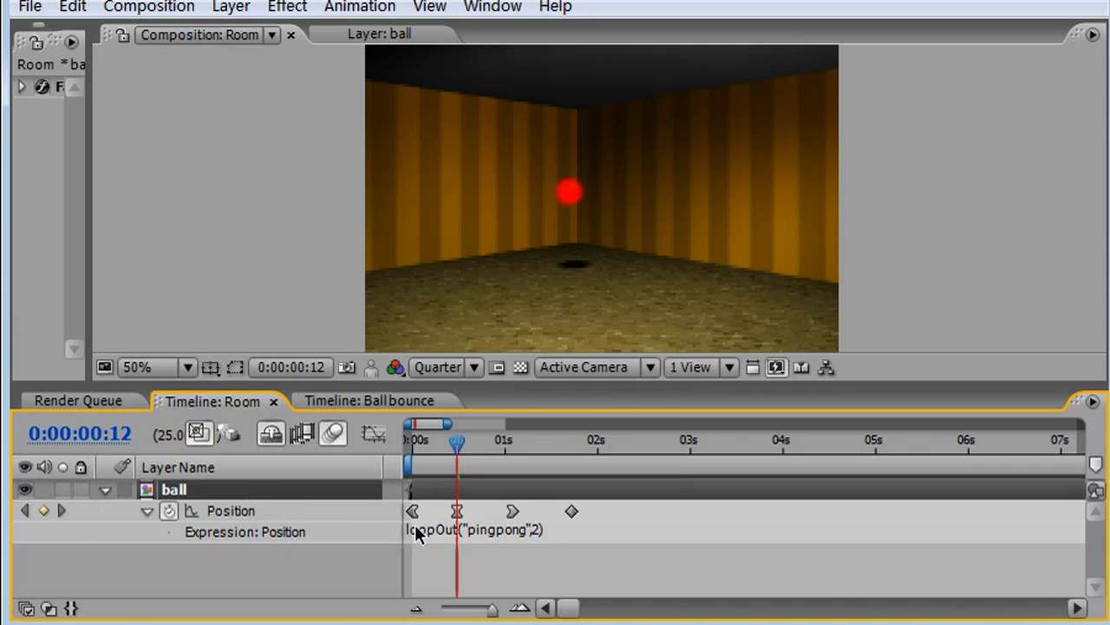
pyautogui.press('KP_0')
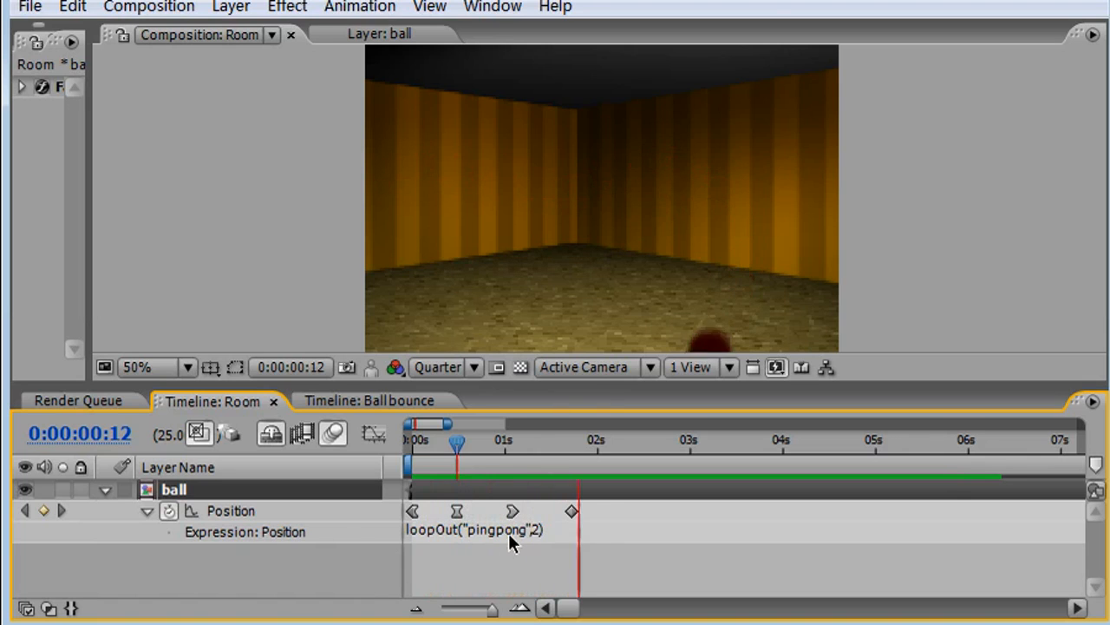
pyautogui.press('space')
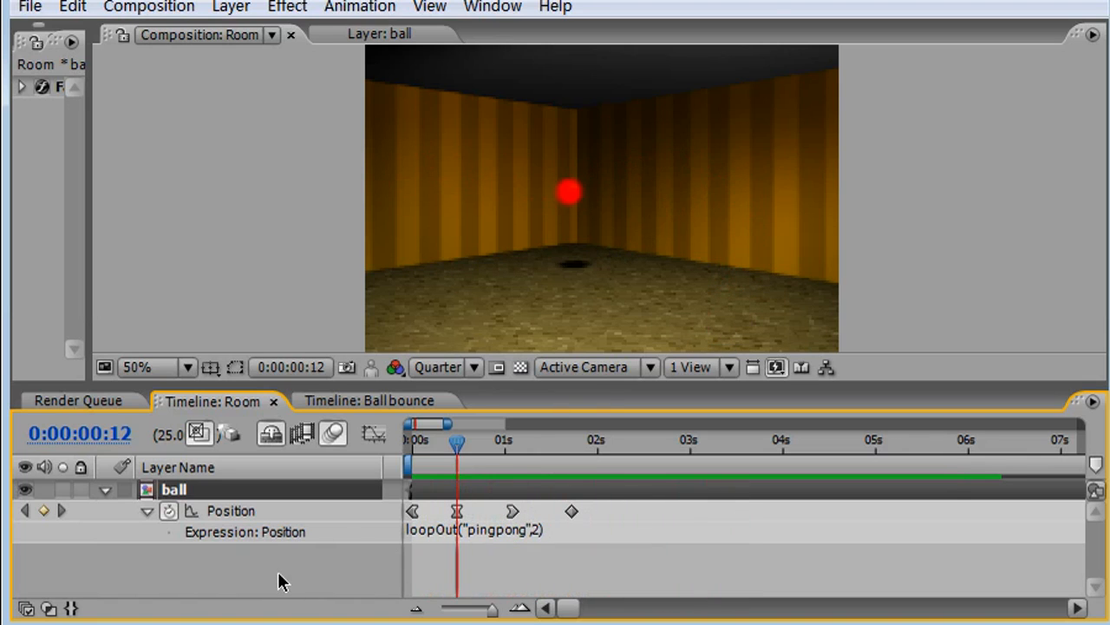
# Change the loop type in the ball's Position expression to cycle, giving loopOut("cycle",2), and preview the animation.
pyautogui.click(475, 530)
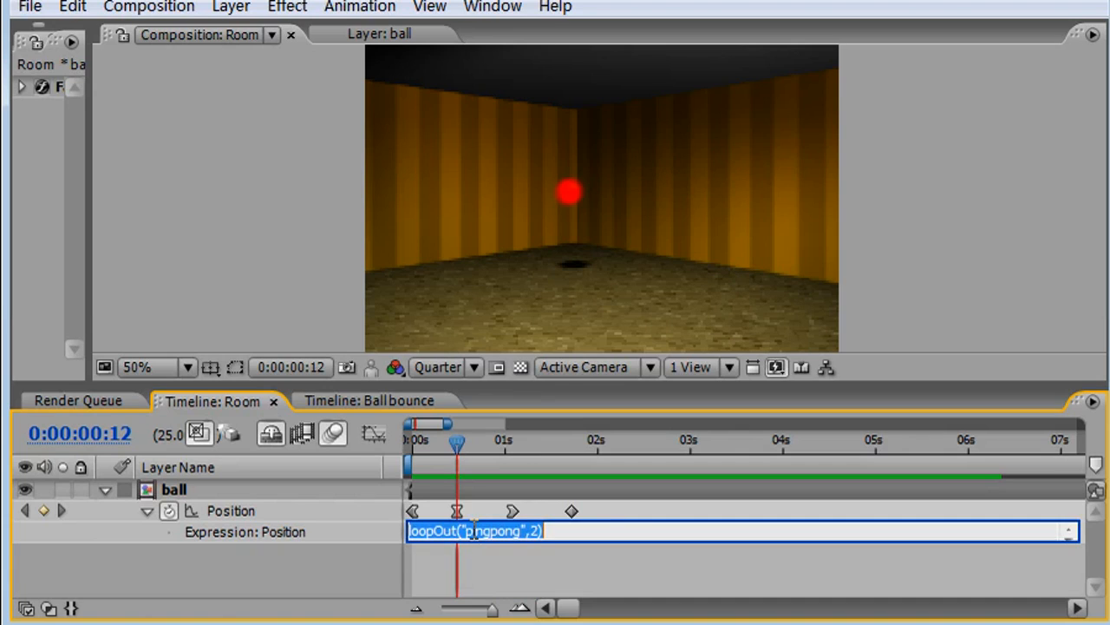
pyautogui.moveTo(468, 532); pyautogui.dragTo(505, 532)
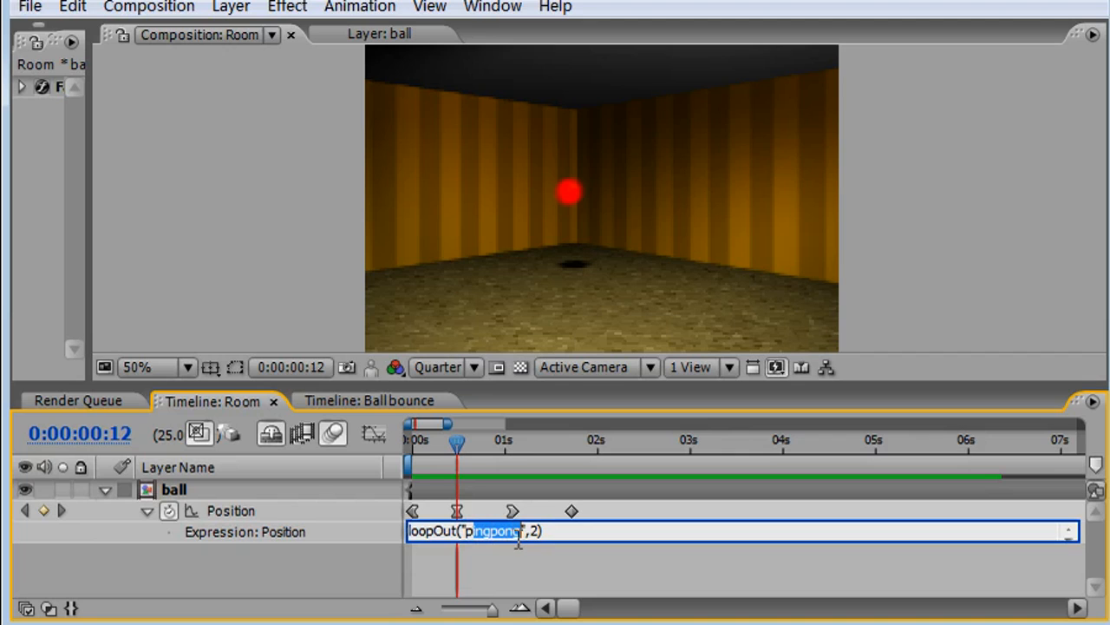
pyautogui.press('BackSpace')
pyautogui.press('BackSpace')
pyautogui.write('cycle')
pyautogui.click(336, 576)
pyautogui.press('KP_0')
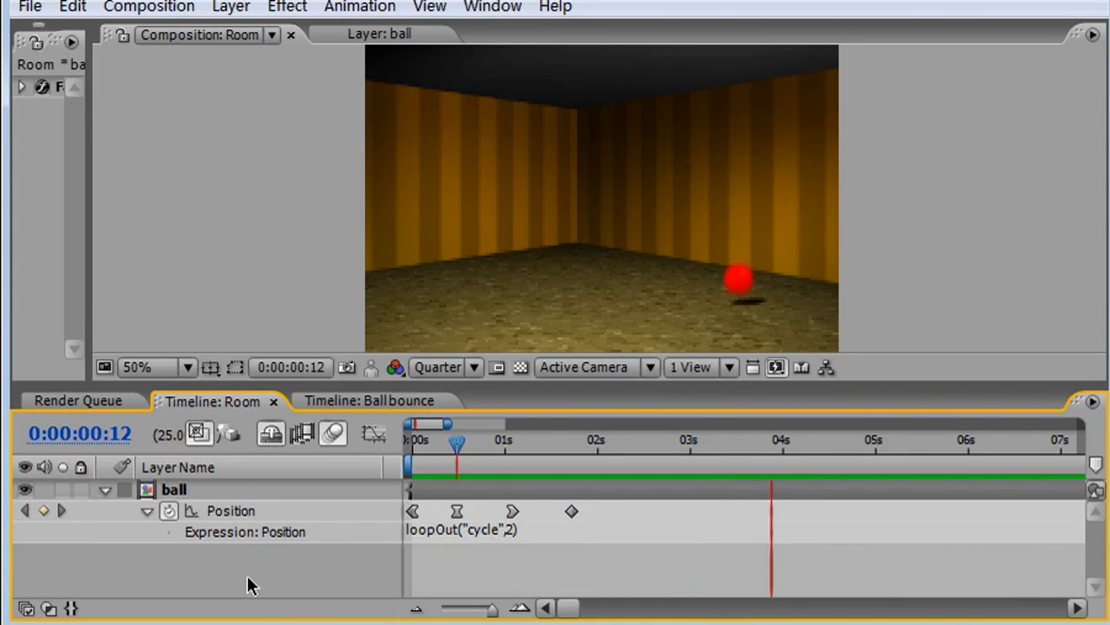
pyautogui.press('space')
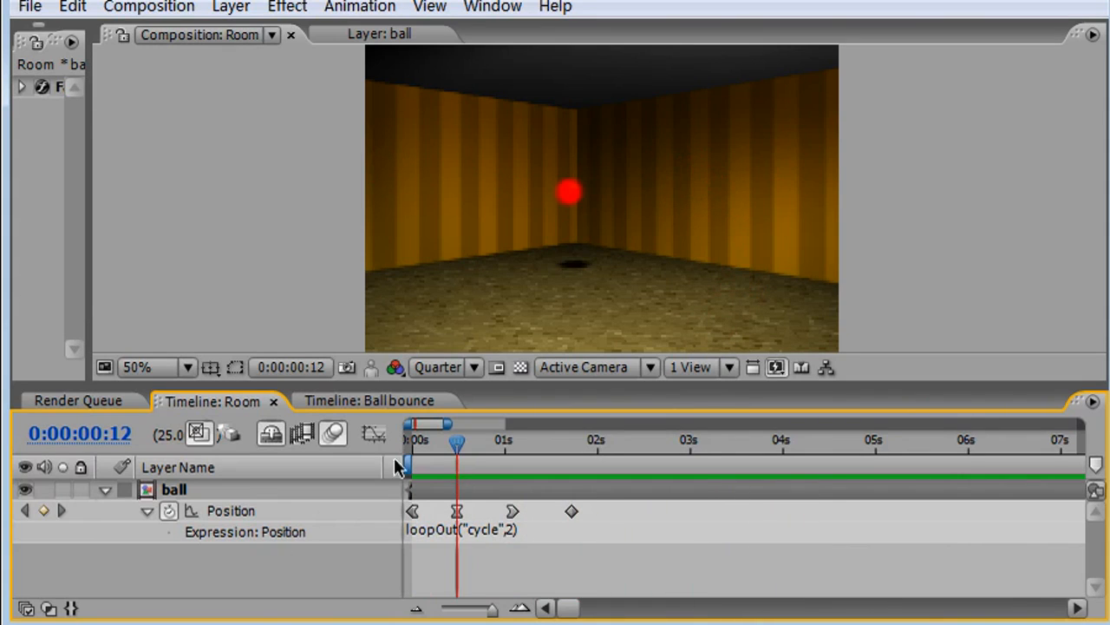
# In the Ball bounce composition at 0 seconds, set Red Solid 1's Scale to -4.0, 3.2, 80.0% and constrain its proportions.
pyautogui.click(391, 399)
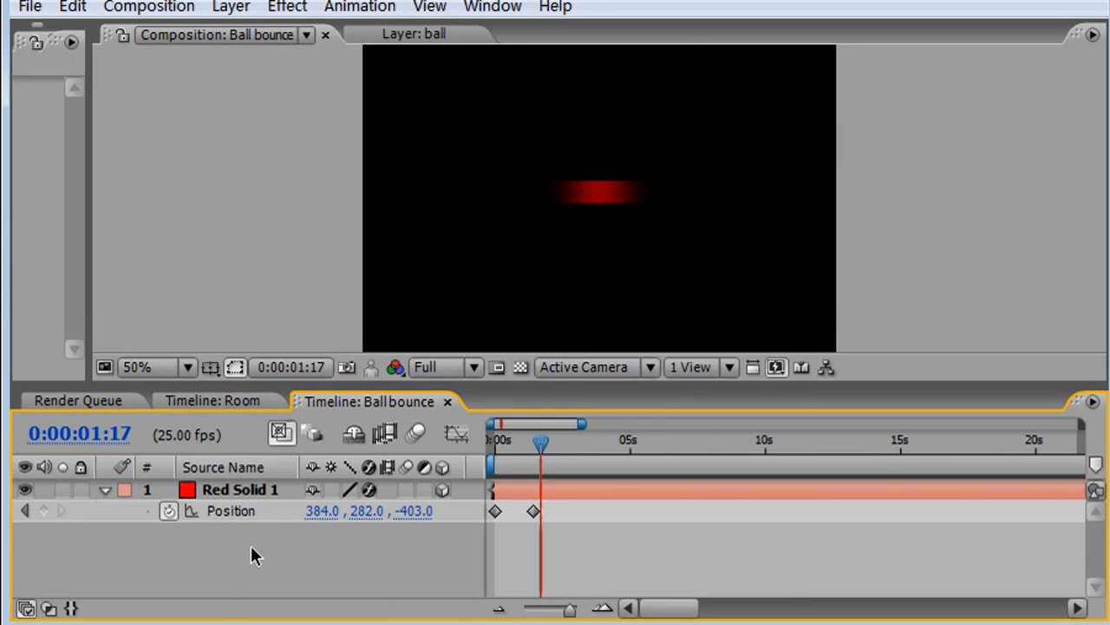
pyautogui.moveTo(542, 440); pyautogui.dragTo(473, 449)
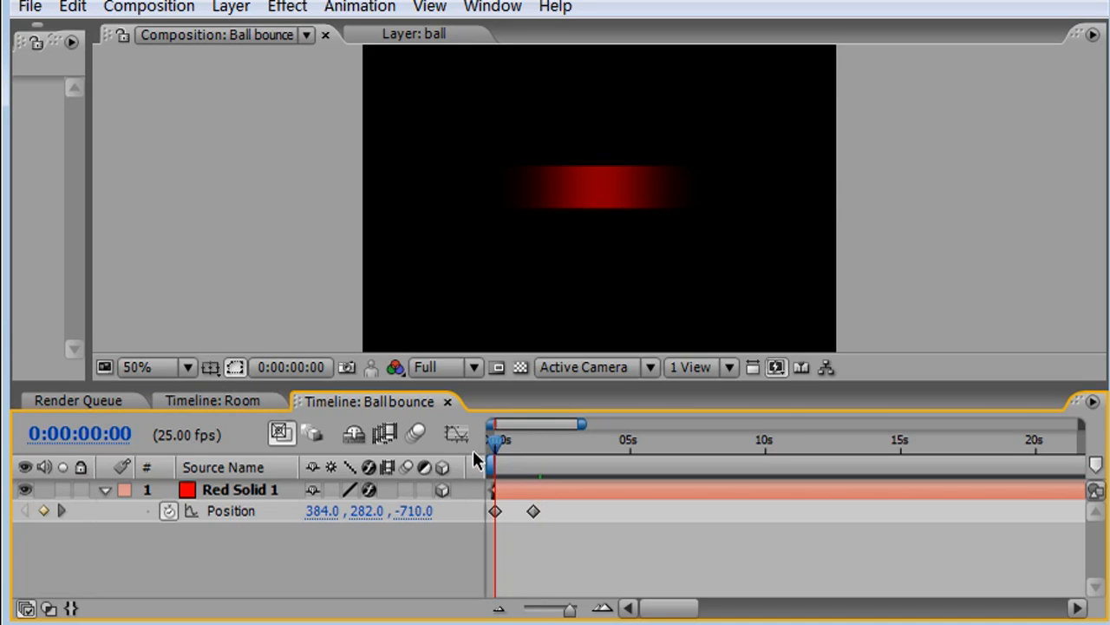
pyautogui.click(244, 489)
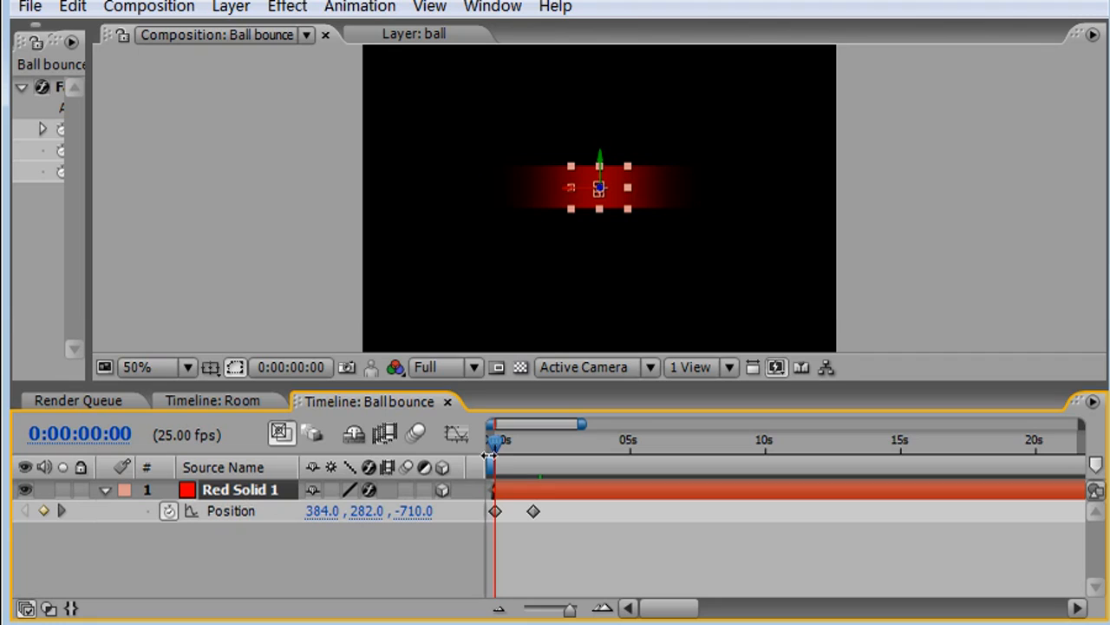
pyautogui.press('s')
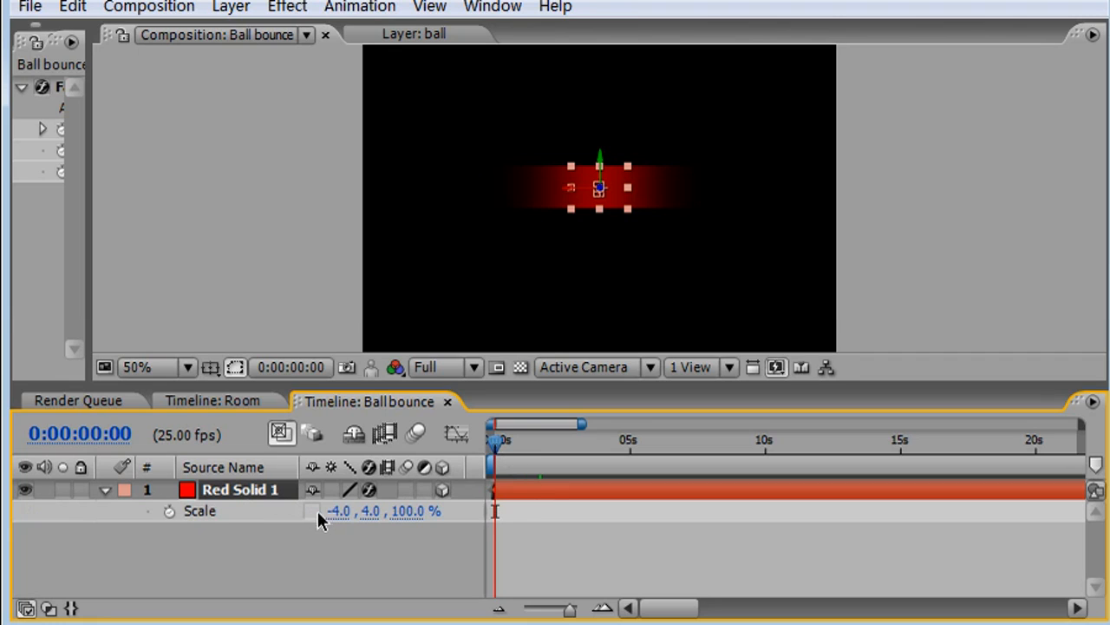
pyautogui.moveTo(340, 511)
pyautogui.mouseDown()
pyautogui.moveTo(325, 511)
pyautogui.moveTo(345, 511)
pyautogui.mouseUp()
pyautogui.click(314, 513)
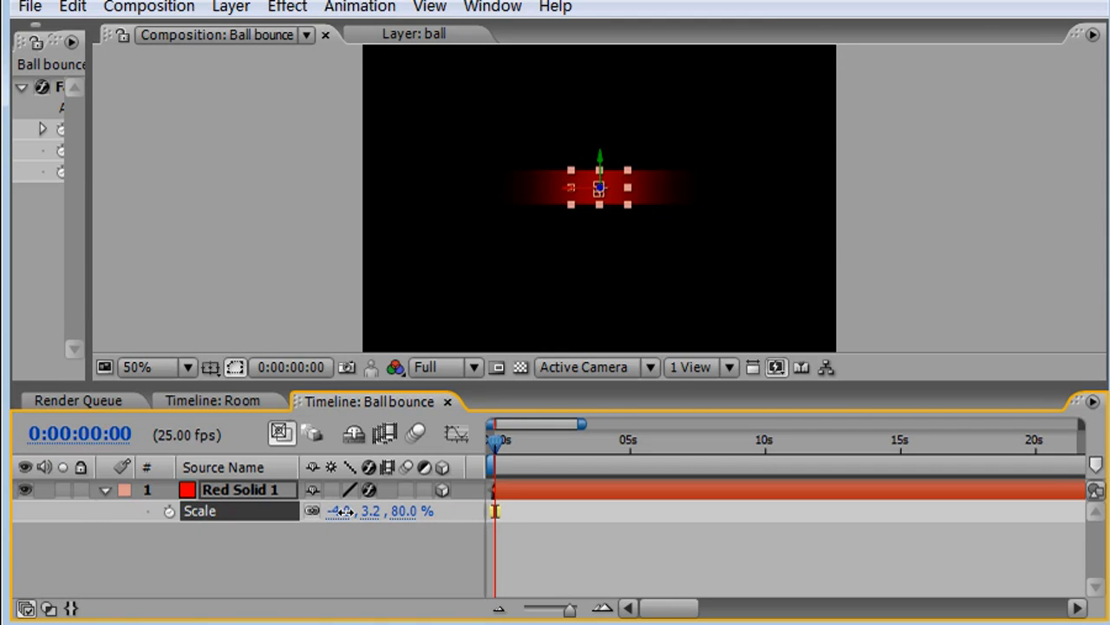
# Scale Red Solid 1 down proportionally to -2.0, 1.6, 40.0% and deselect it.
pyautogui.click(307, 577)
pyautogui.click(239, 491)
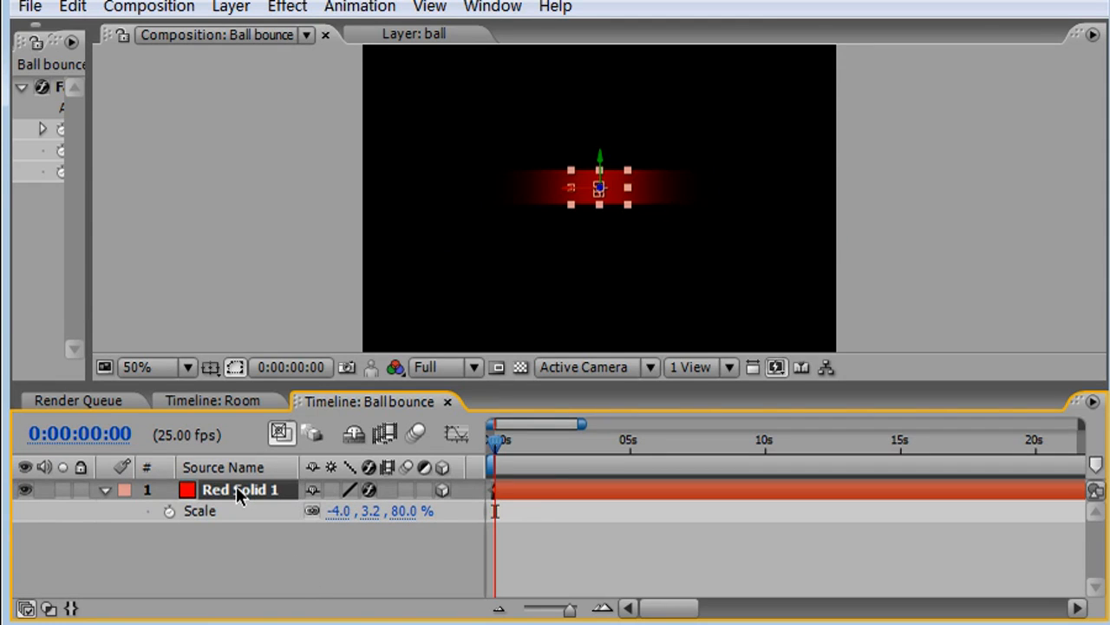
pyautogui.press('p')
pyautogui.press('s')
pyautogui.moveTo(326, 512); pyautogui.dragTo(340, 519)
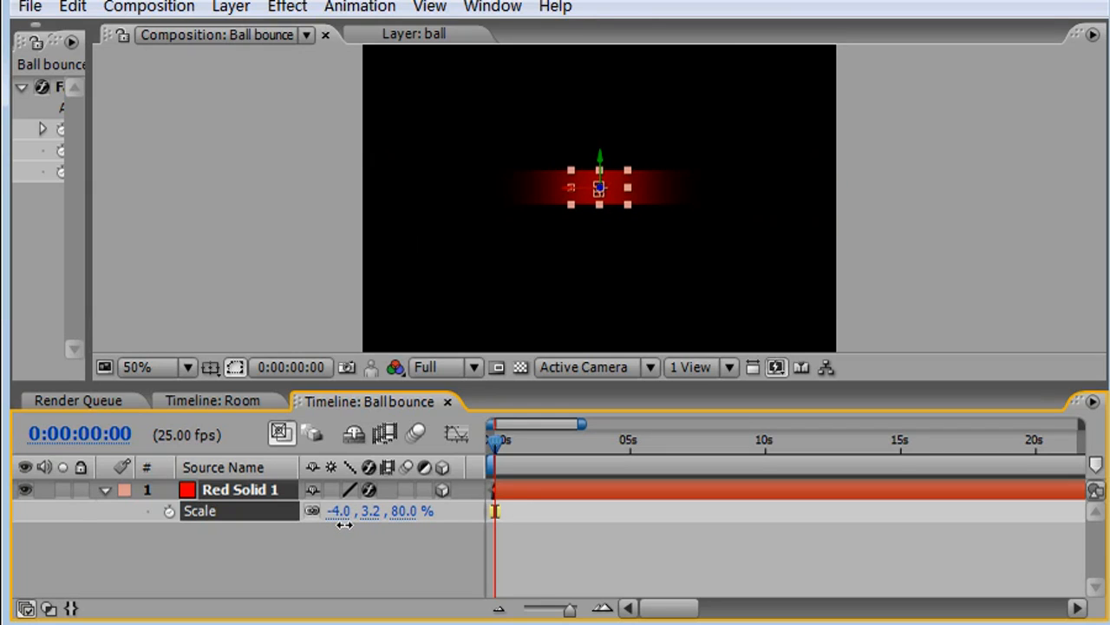
pyautogui.moveTo(345, 524); pyautogui.dragTo(340, 525)
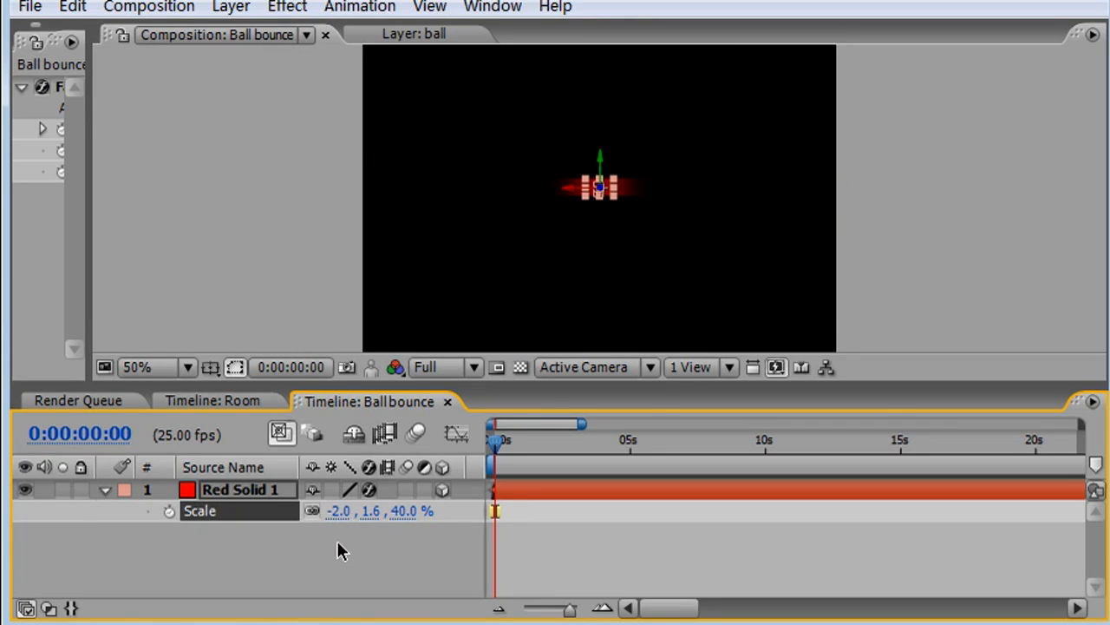
pyautogui.click(335, 537)
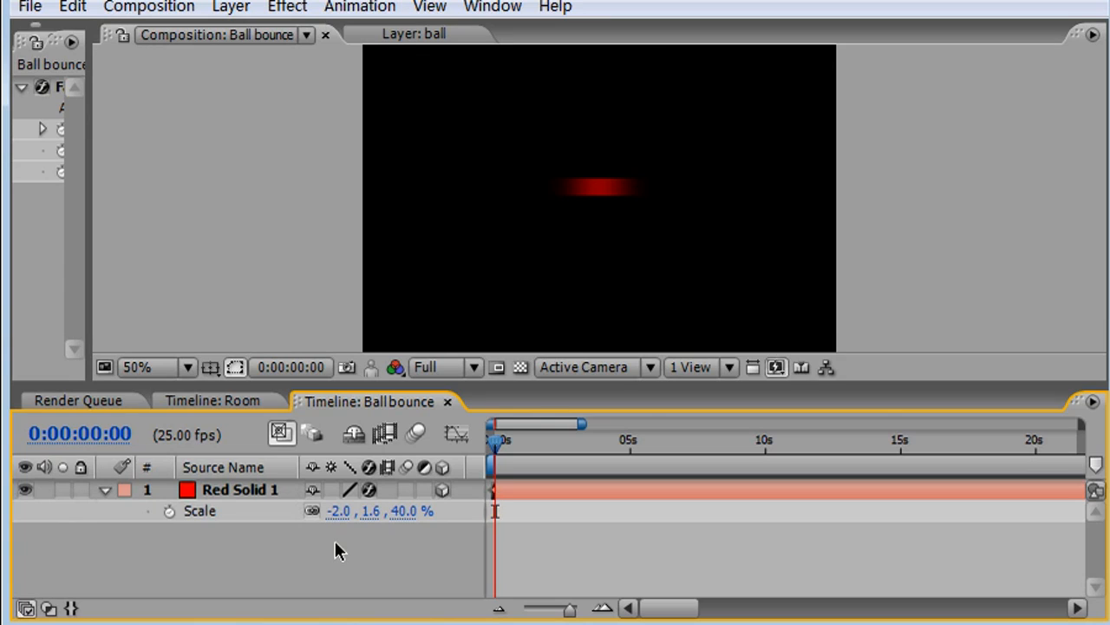
# Show Red Solid 1's Position keyframes and scrub through the movement between them, returning to 0 seconds.
pyautogui.click(256, 491)
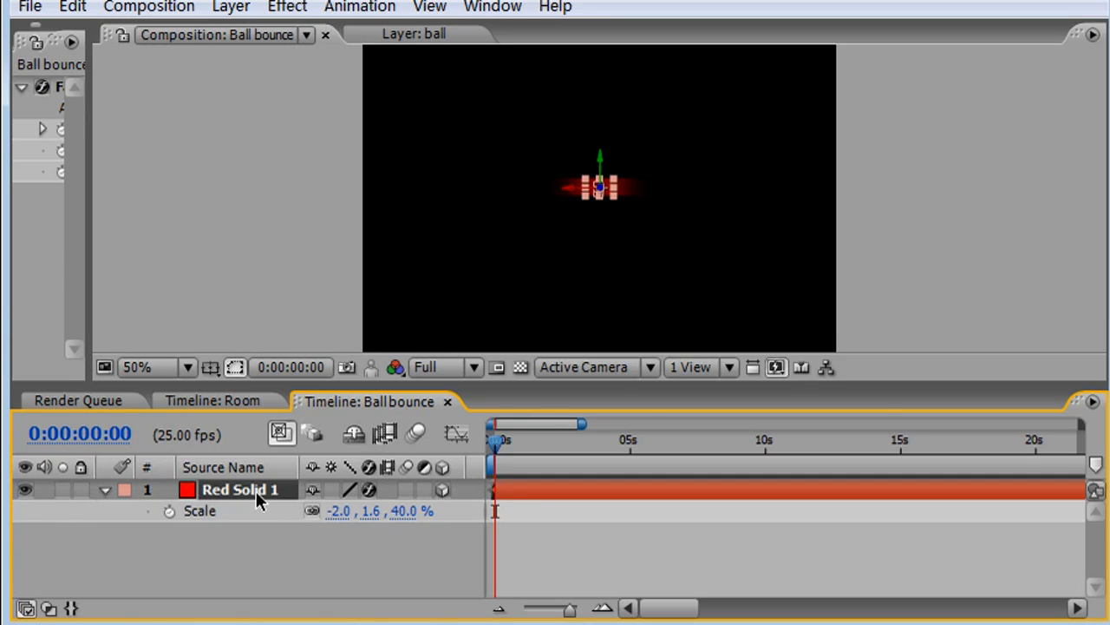
pyautogui.press('p')
pyautogui.moveTo(499, 441); pyautogui.dragTo(534, 457)
pyautogui.press('space')
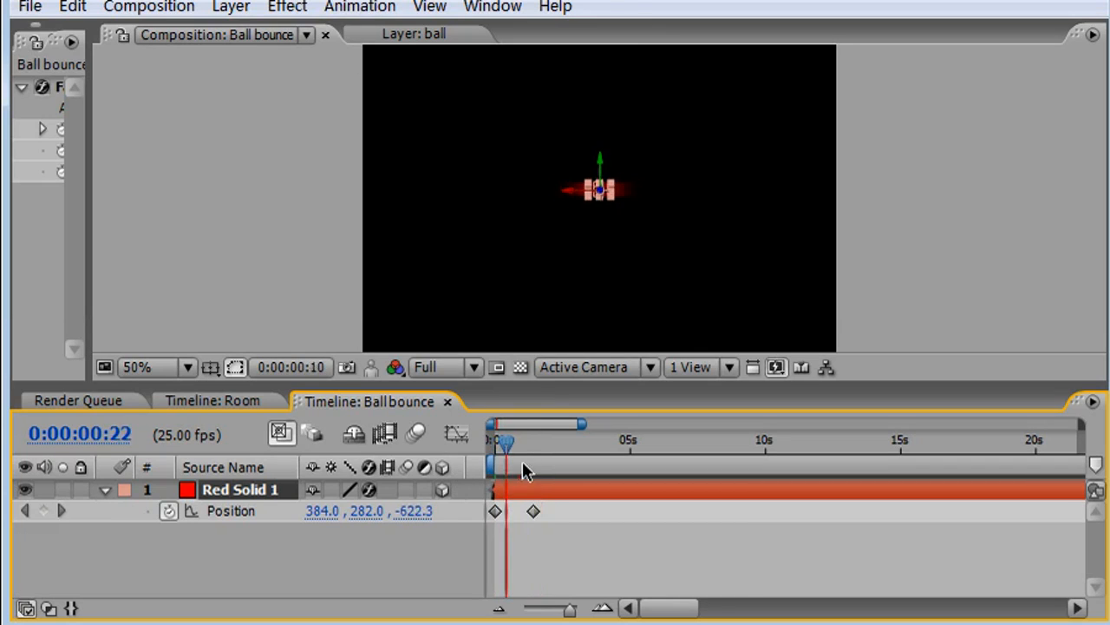
pyautogui.moveTo(517, 465); pyautogui.dragTo(467, 468)
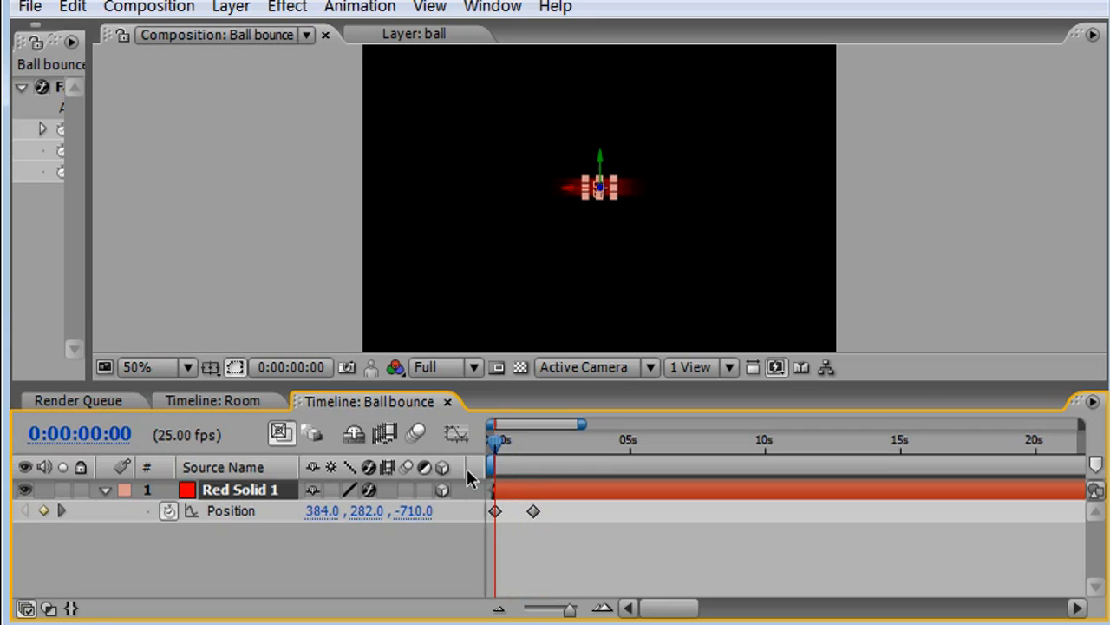
# Add the expression loopOut("continue") to Red Solid 1's Position, preview and scrub the animation, and return to 0 seconds.
pyautogui.keyDown('alt'); pyautogui.click(169, 513); pyautogui.keyUp('alt')
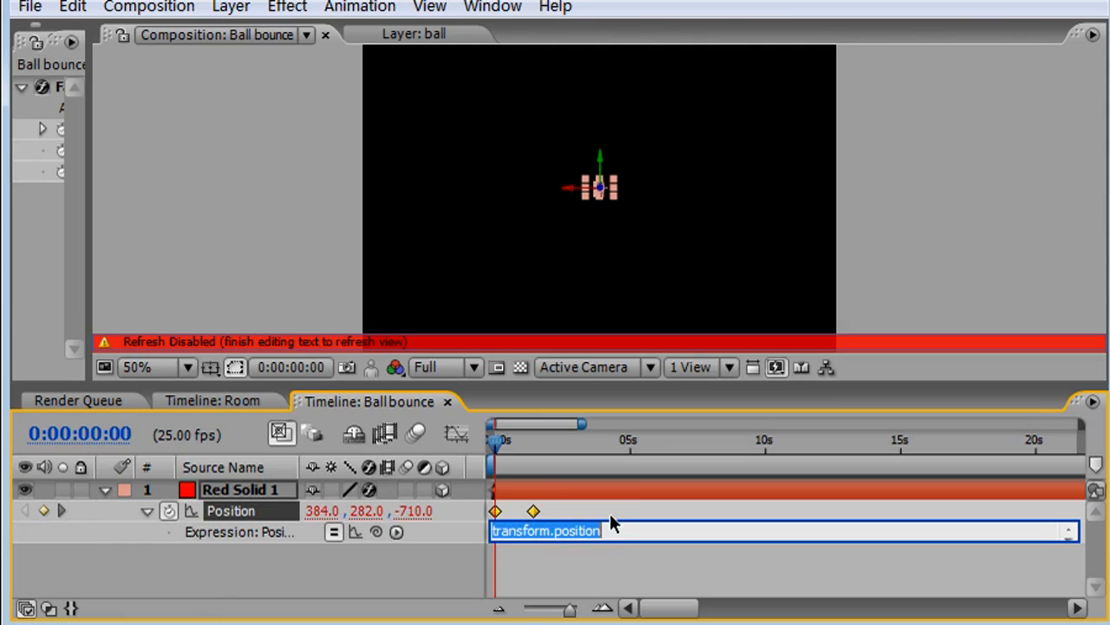
pyautogui.write('loopOut("continue')
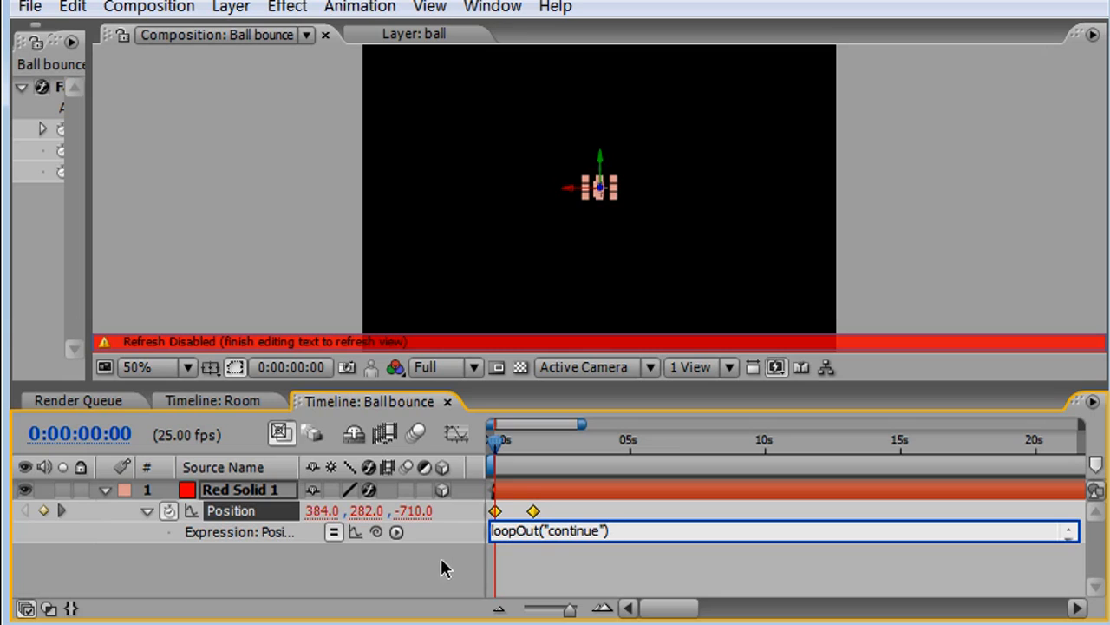
pyautogui.click(366, 559)
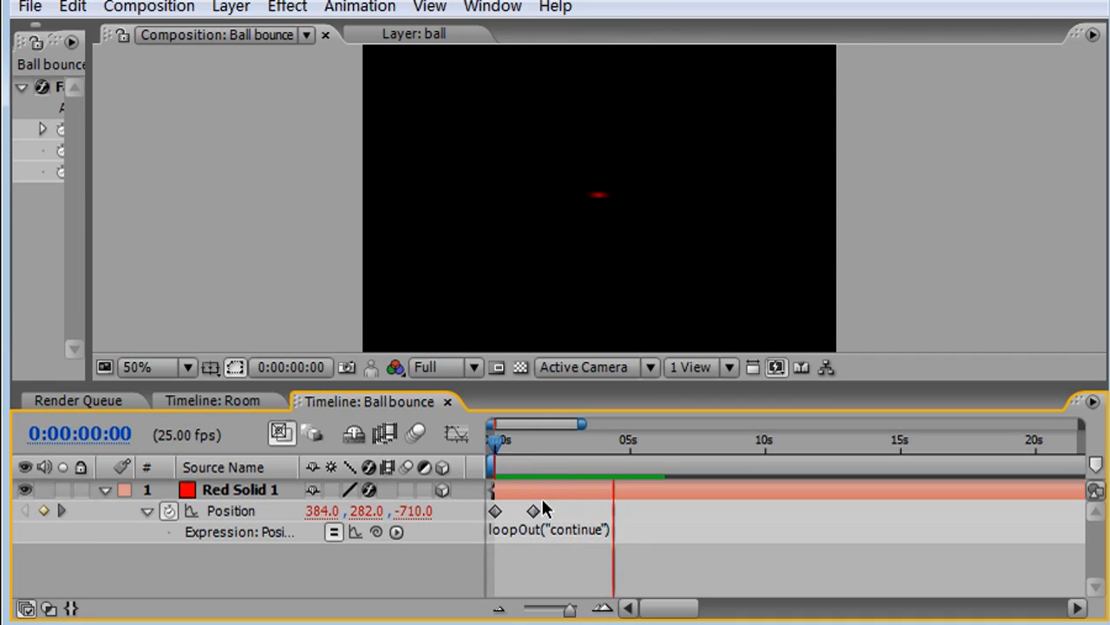
pyautogui.moveTo(511, 449); pyautogui.dragTo(374, 622)
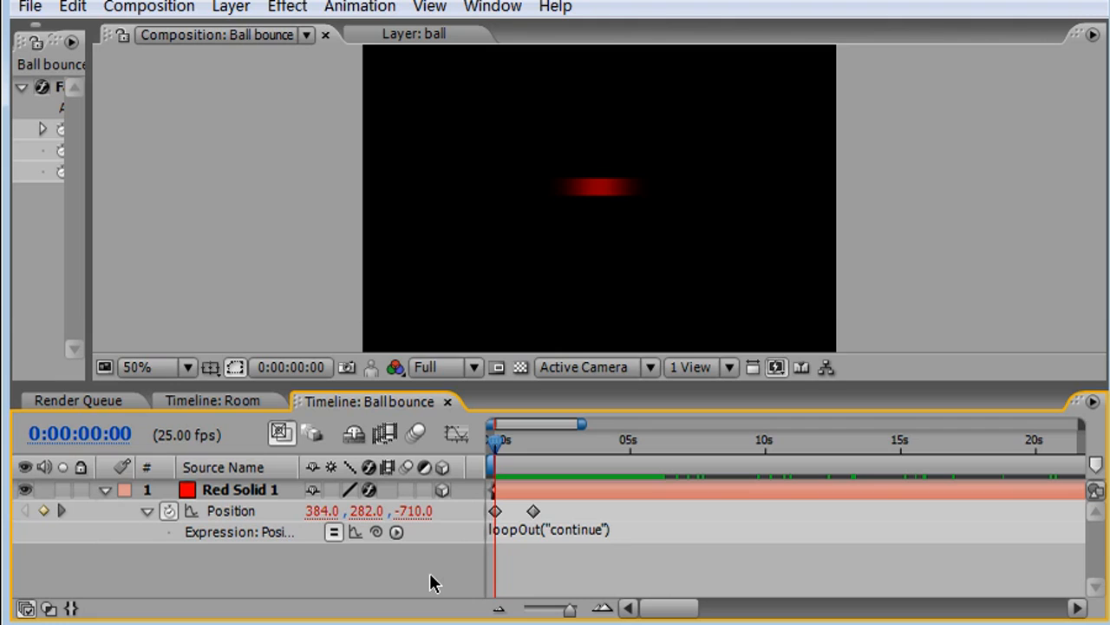
# In the Room composition at 0 seconds, change the ball's Position expression to loopOutDuration("cycle",2) and preview the animation.
pyautogui.click(226, 402)
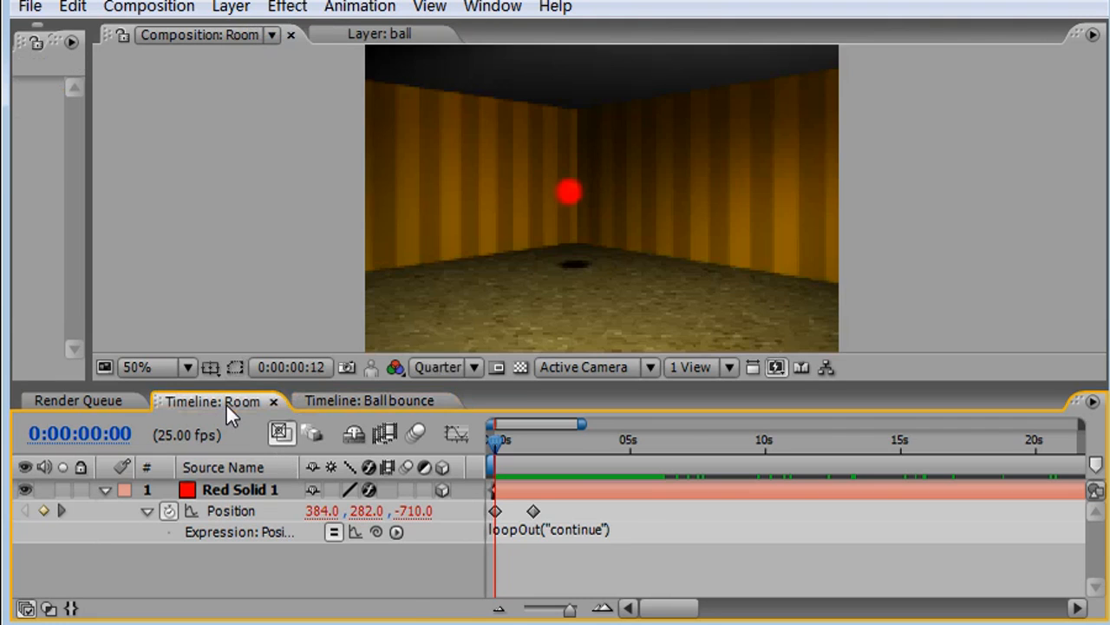
pyautogui.moveTo(458, 442); pyautogui.dragTo(353, 511)
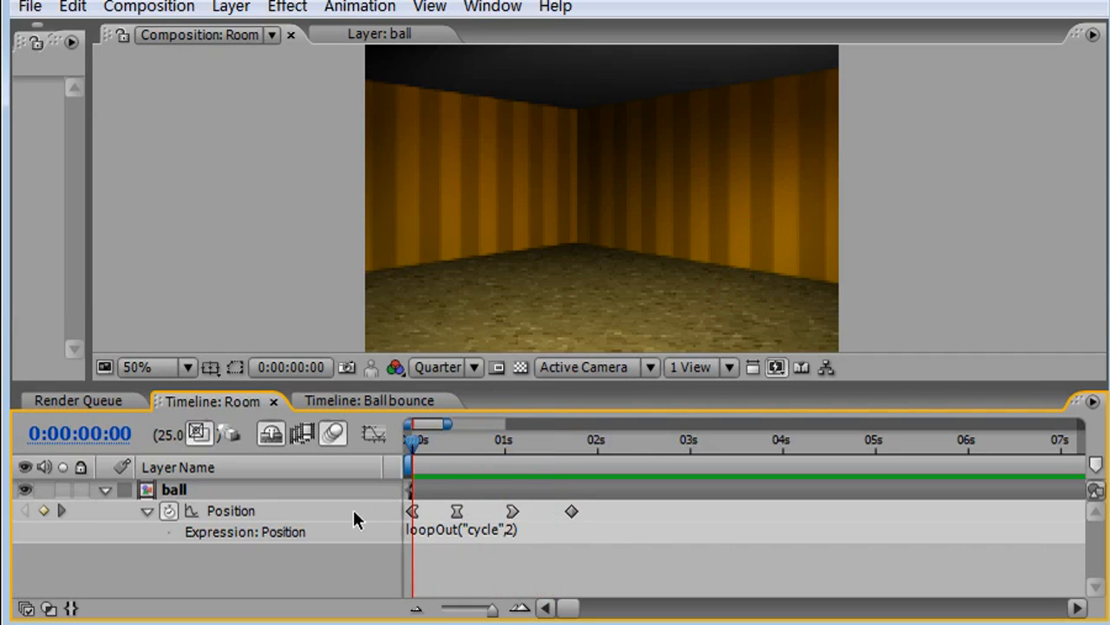
pyautogui.click(446, 531)
pyautogui.click(451, 531)
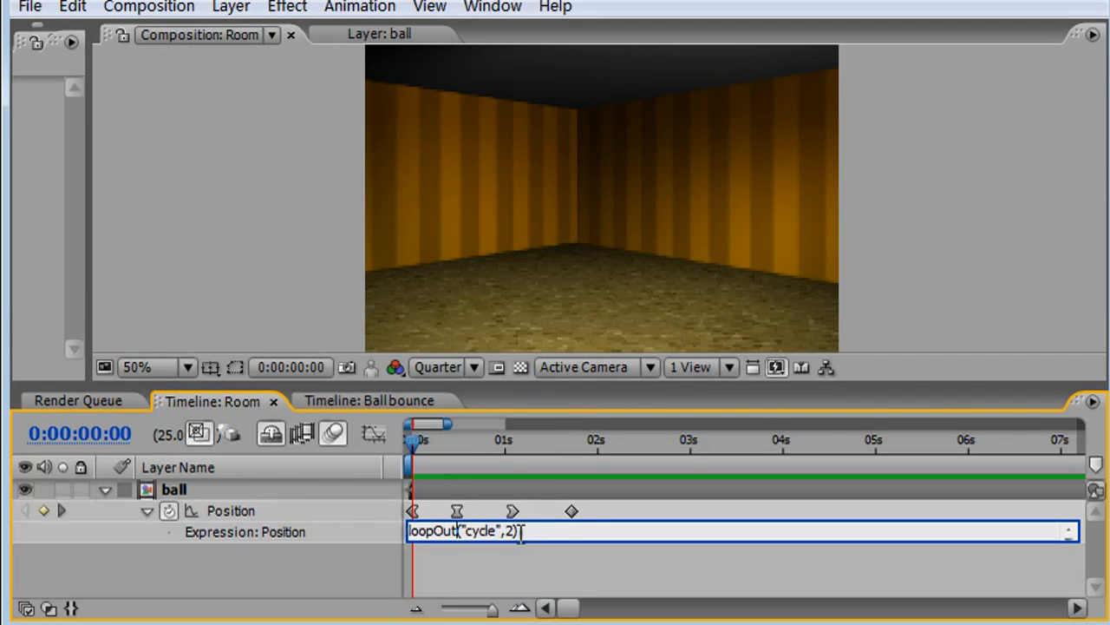
pyautogui.write('Duration')
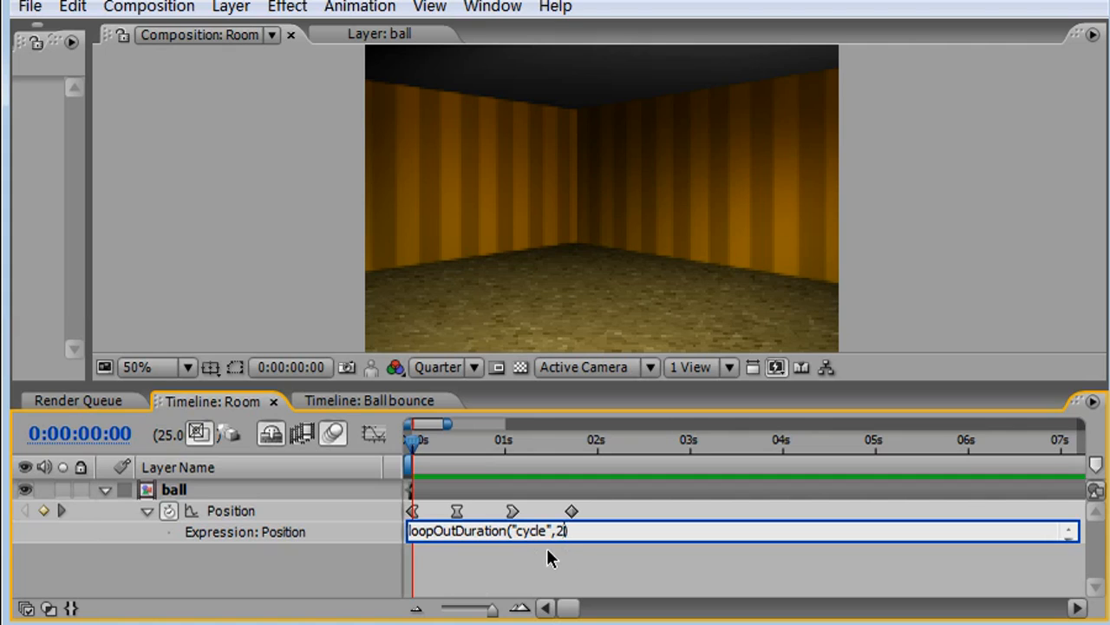
pyautogui.write(')')
pyautogui.click(352, 573)
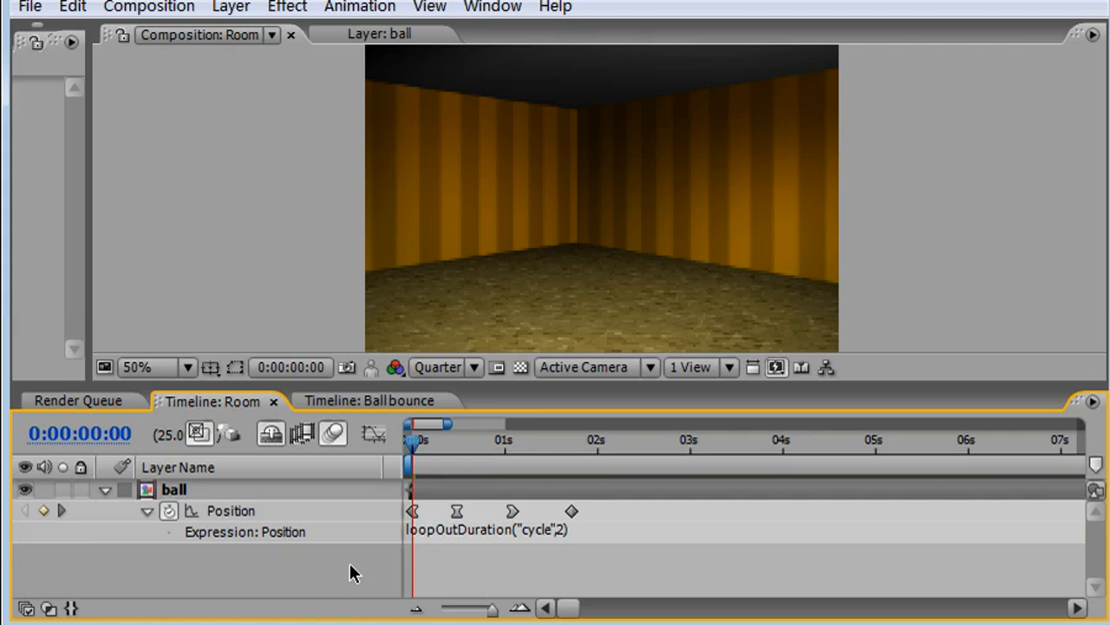
pyautogui.press('KP_0')
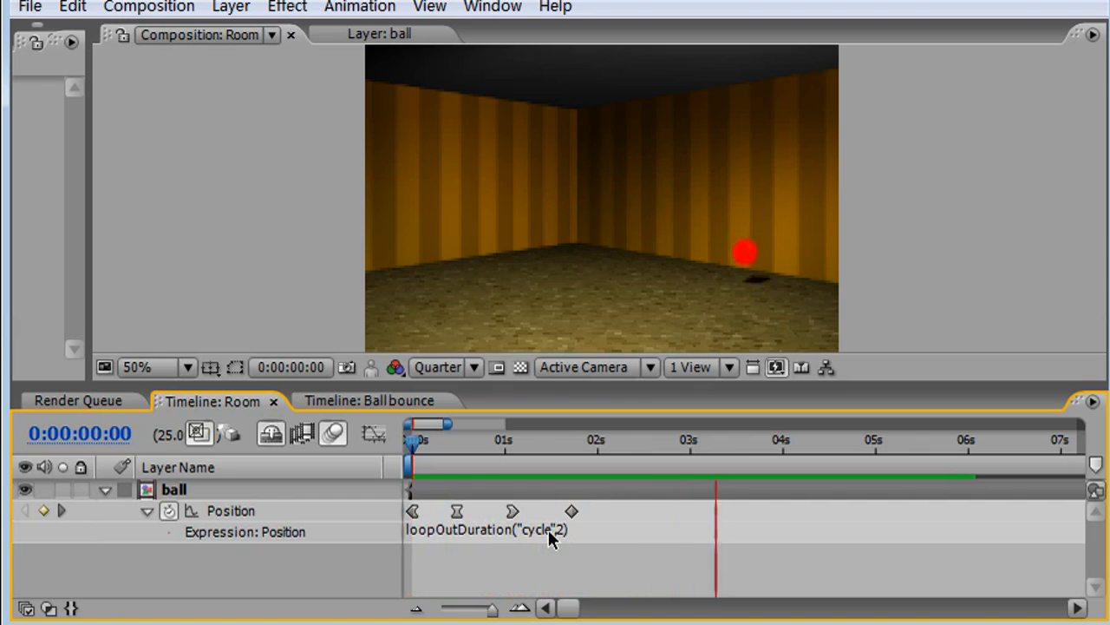
# Set the duration argument of the ball's loopOutDuration expression to 1 and preview the loop.
pyautogui.click(549, 531)
pyautogui.click(560, 530)
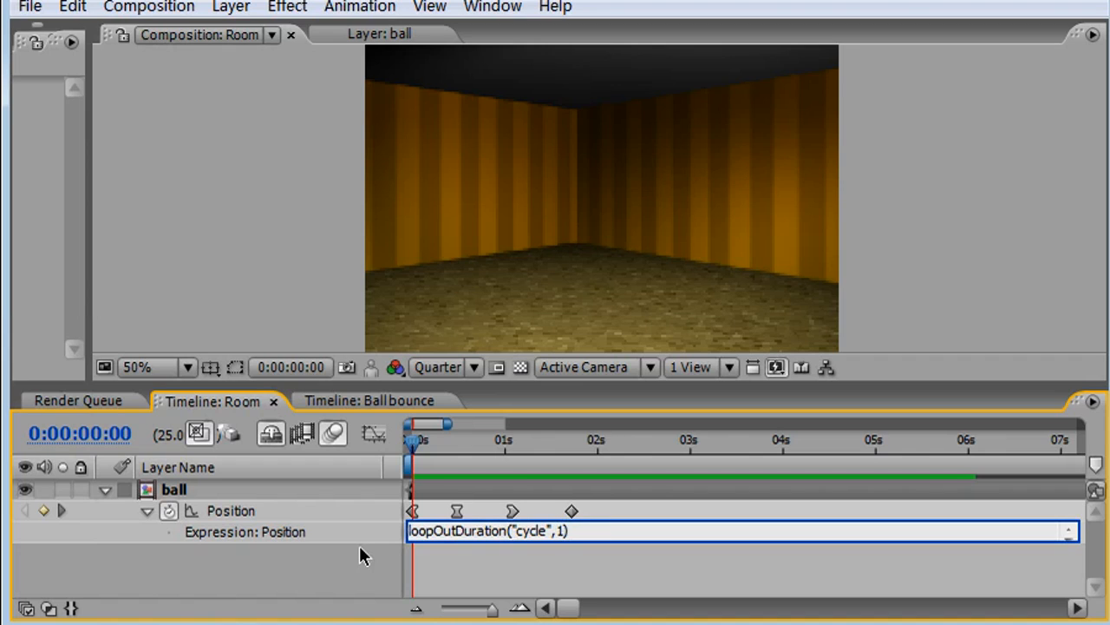
pyautogui.press('KP_Enter')
pyautogui.press('KP_0')
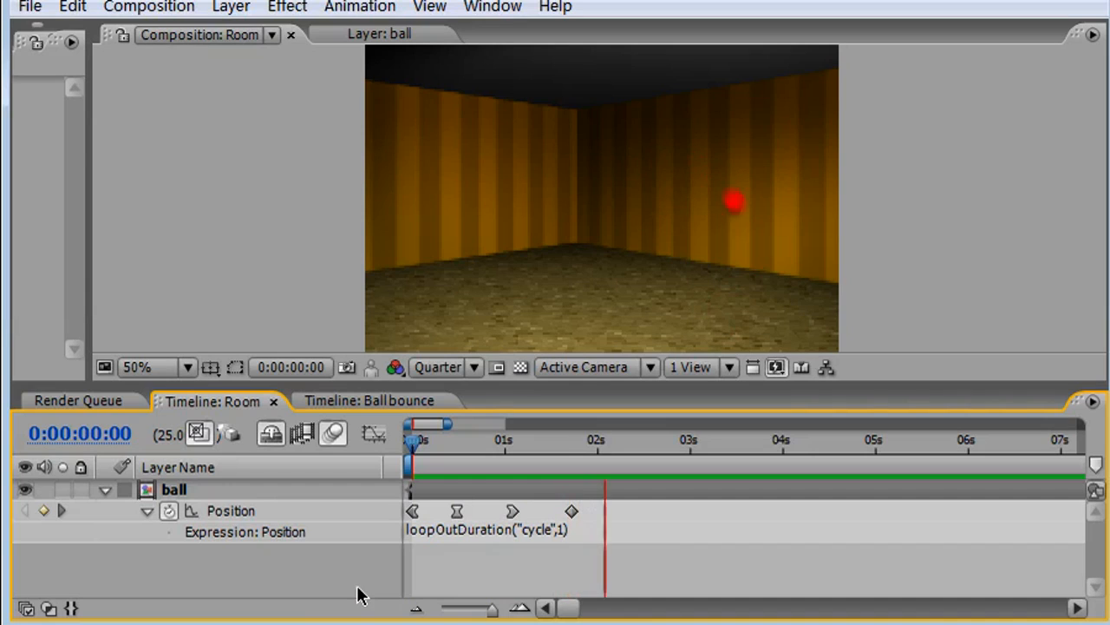
# Change the loop type in the ball's Position expression to "pingpong", apply it and preview the animation.
pyautogui.click(542, 531)
pyautogui.click(546, 531)
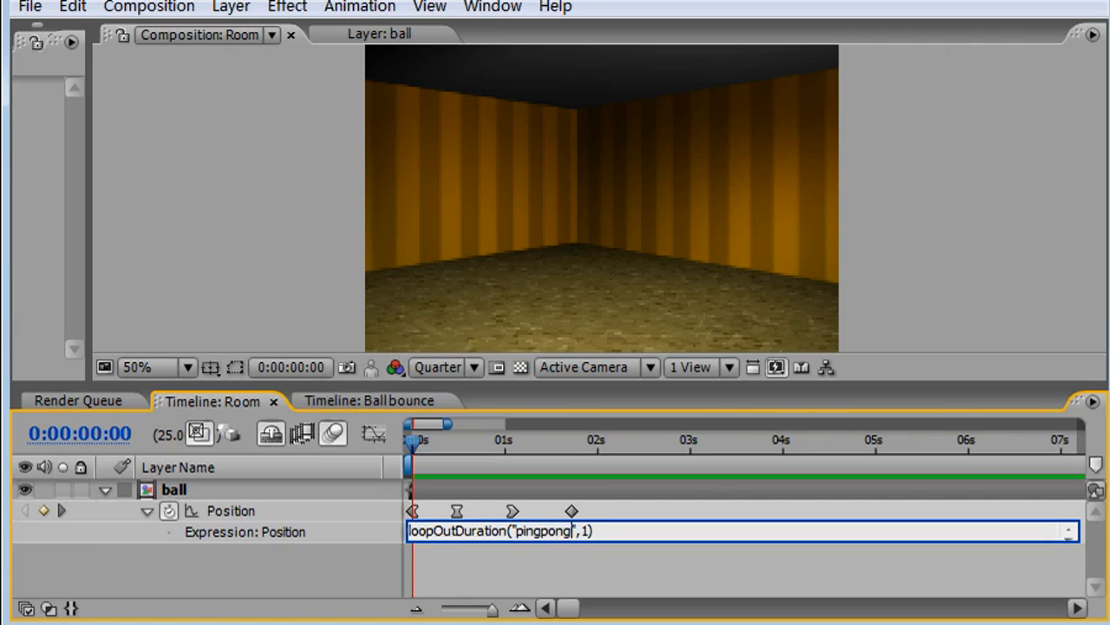
pyautogui.click(371, 575)
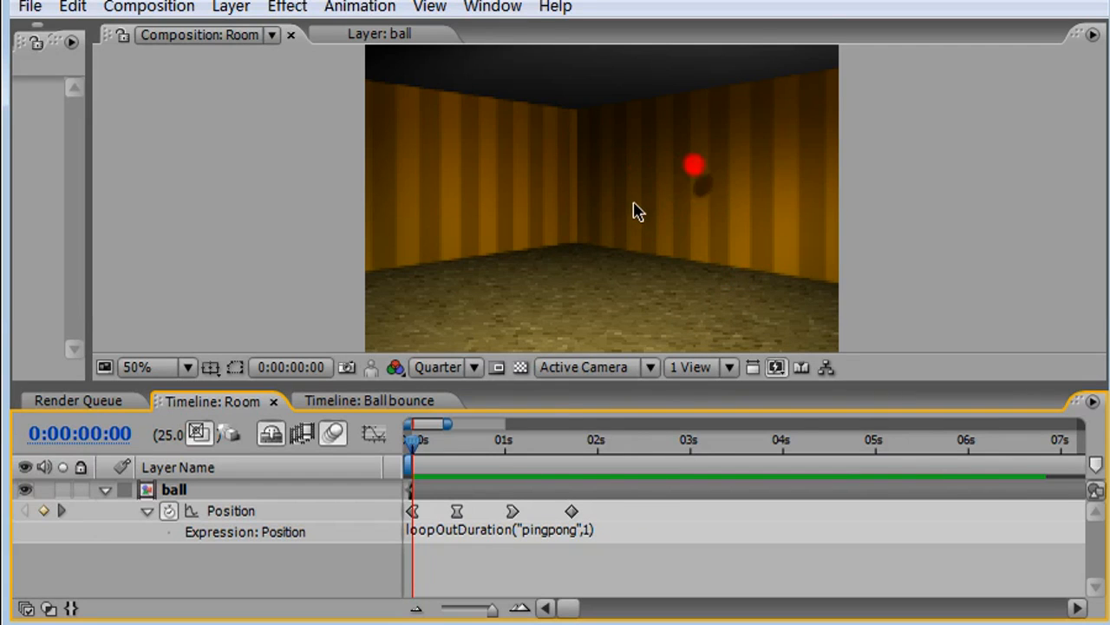
# Set the duration argument of the ball's pingpong loop expression to 1.5 and apply it.
pyautogui.click(590, 535)
pyautogui.click(590, 533)
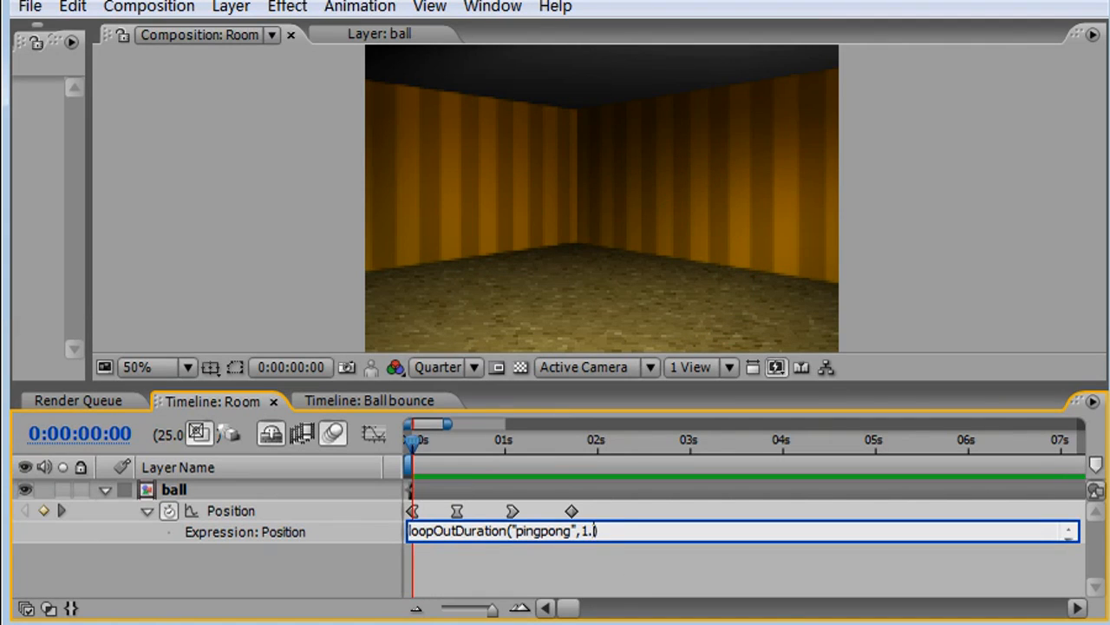
pyautogui.click(291, 591)
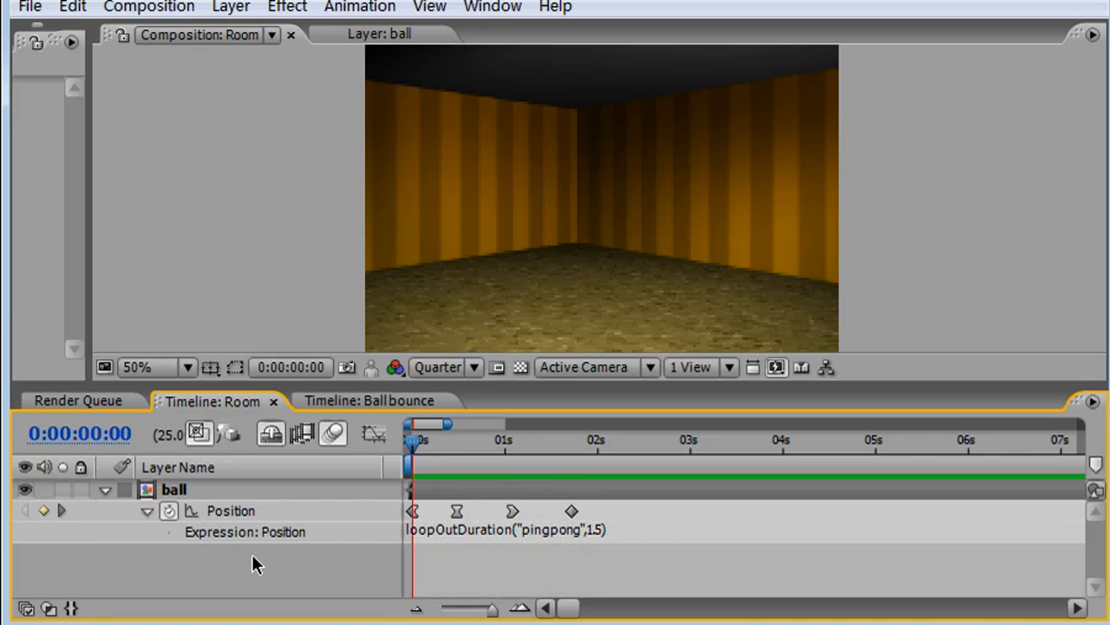
# Duplicate the ball layer, shift the copy slightly earlier in time and preview both balls.
pyautogui.click(214, 489)
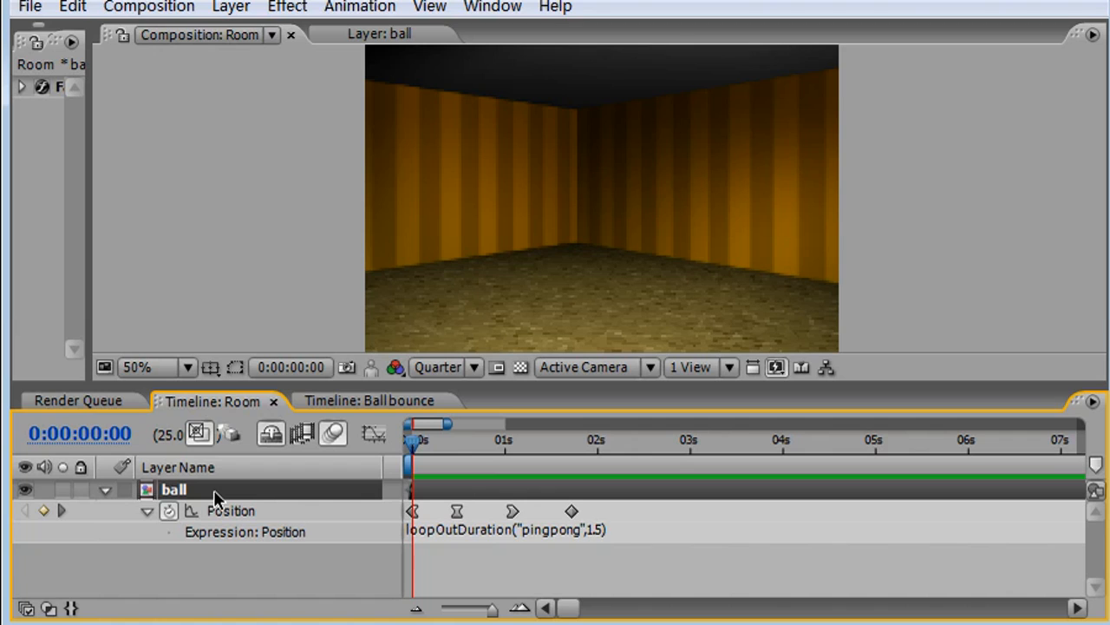
pyautogui.hotkey('ctrl', 'd')
pyautogui.moveTo(452, 494); pyautogui.dragTo(414, 493)
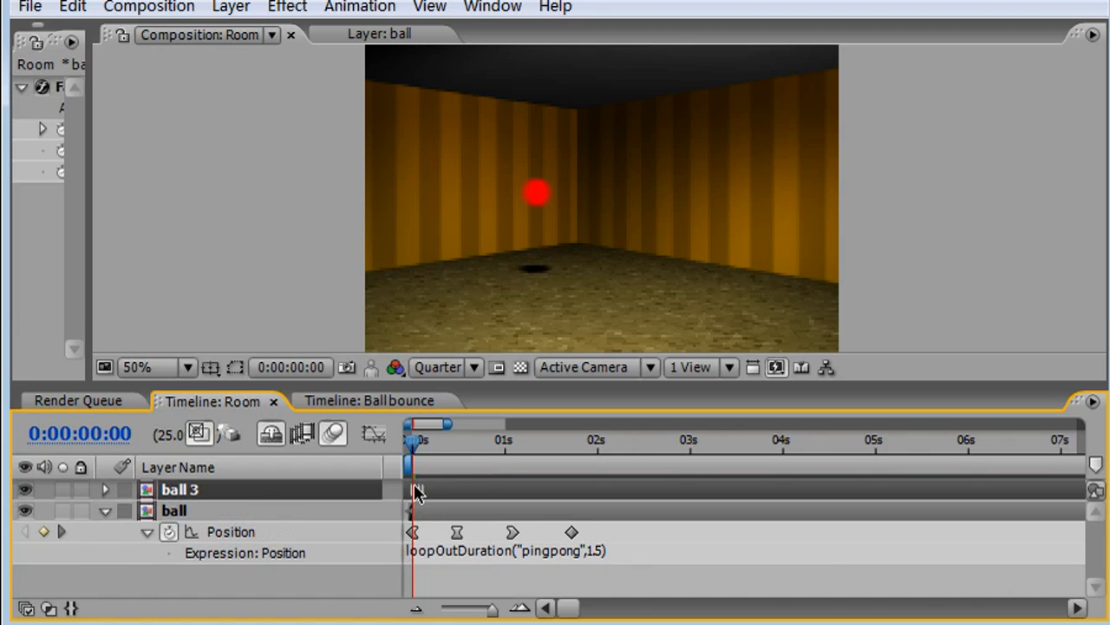
pyautogui.press('KP_0')
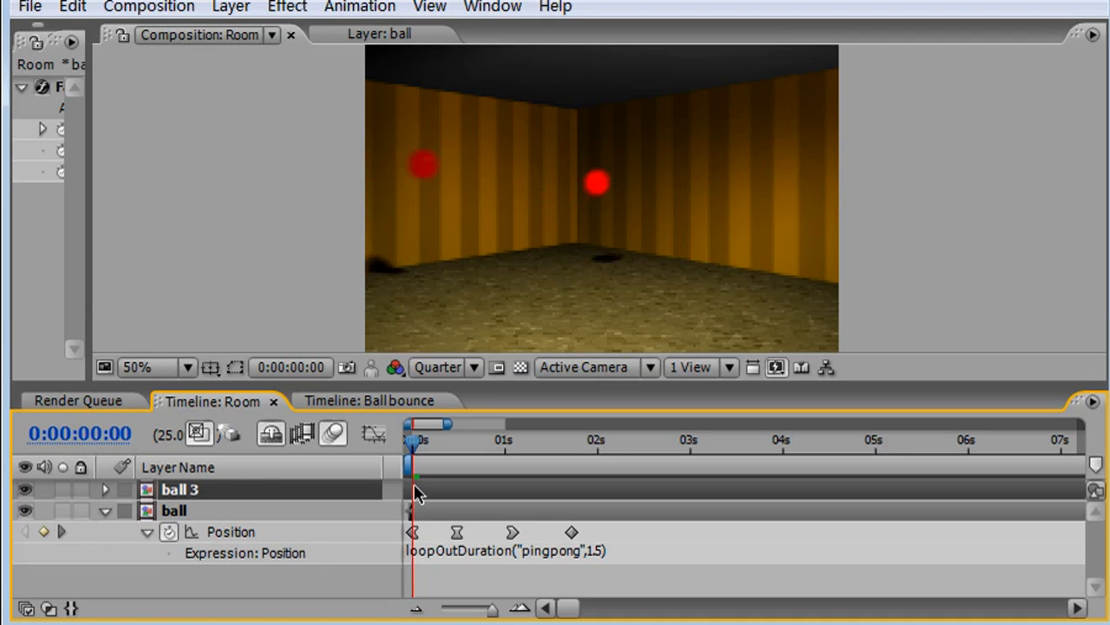